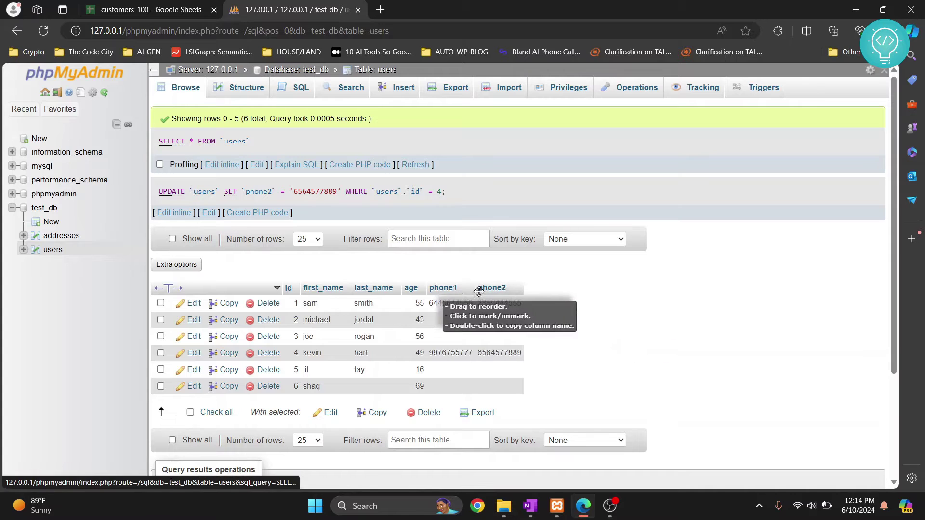
Switch to the customers-100 spreadsheet in Google Sheets and make a copy named Copy of customers-100 in My Drive
left_click(145, 10)
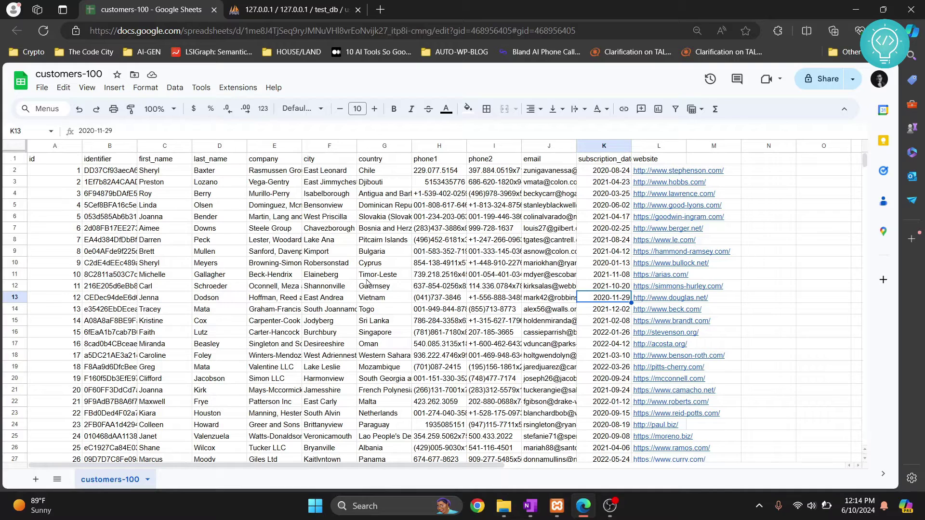
left_click(260, 7)
left_click(119, 6)
left_click(40, 92)
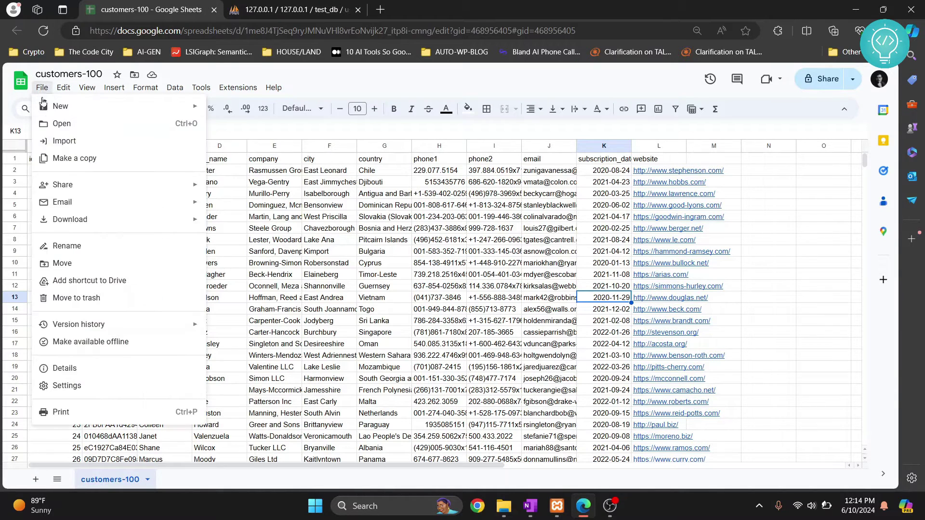
left_click(80, 159)
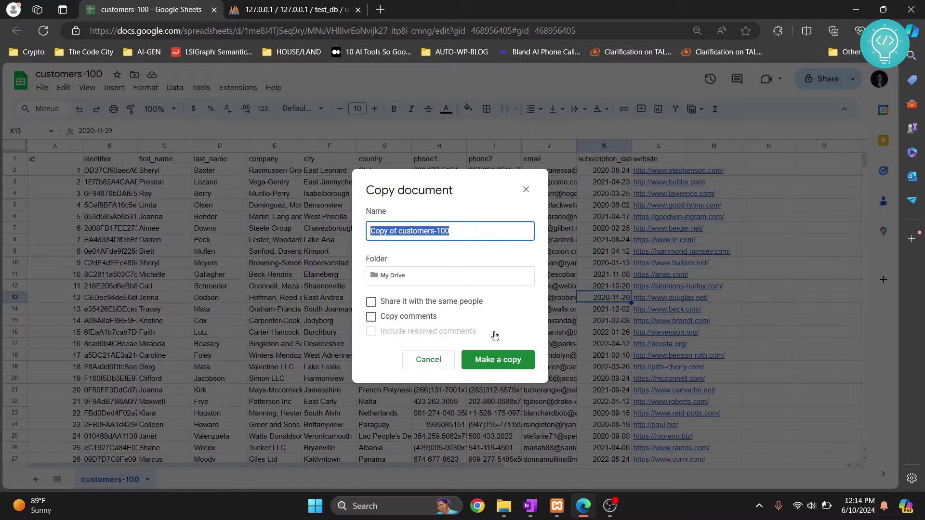
left_click(500, 363)
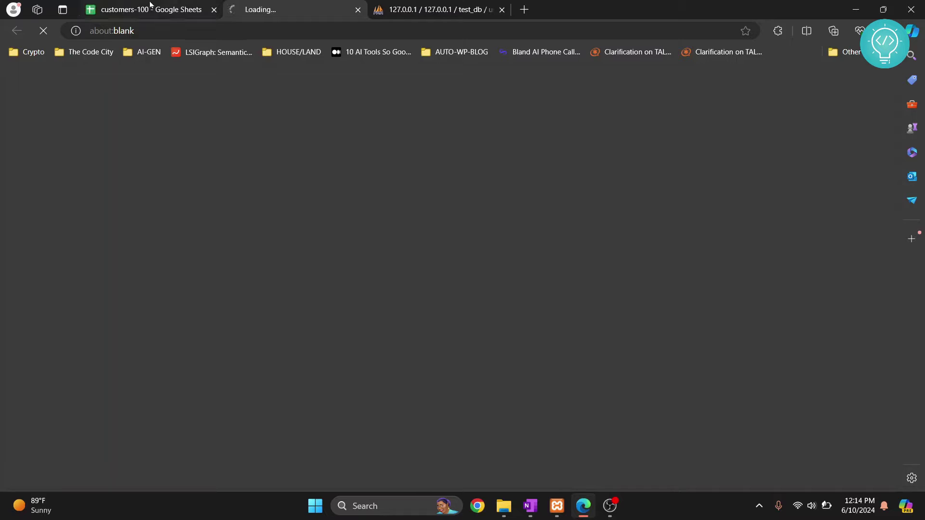
Check the columns of the users table in phpMyAdmin and delete the id column from the copied spreadsheet
left_click(150, 6)
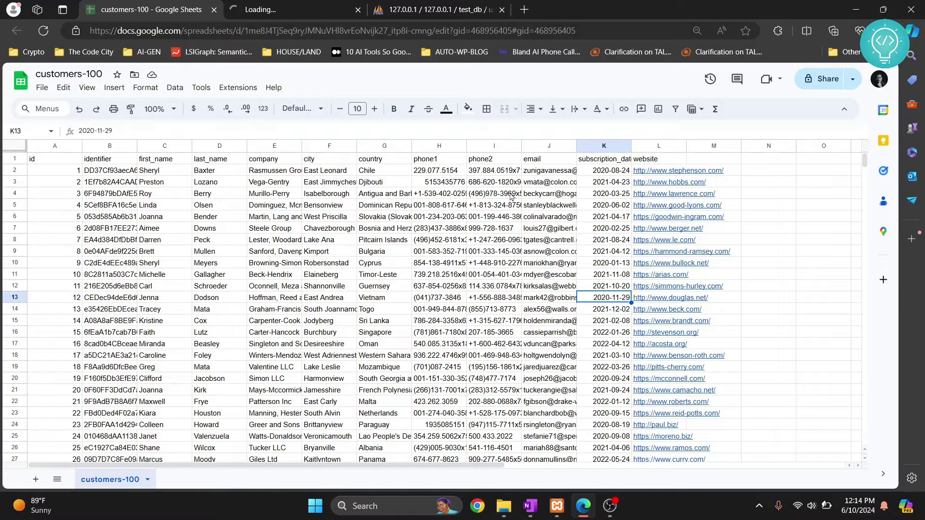
left_click(418, 6)
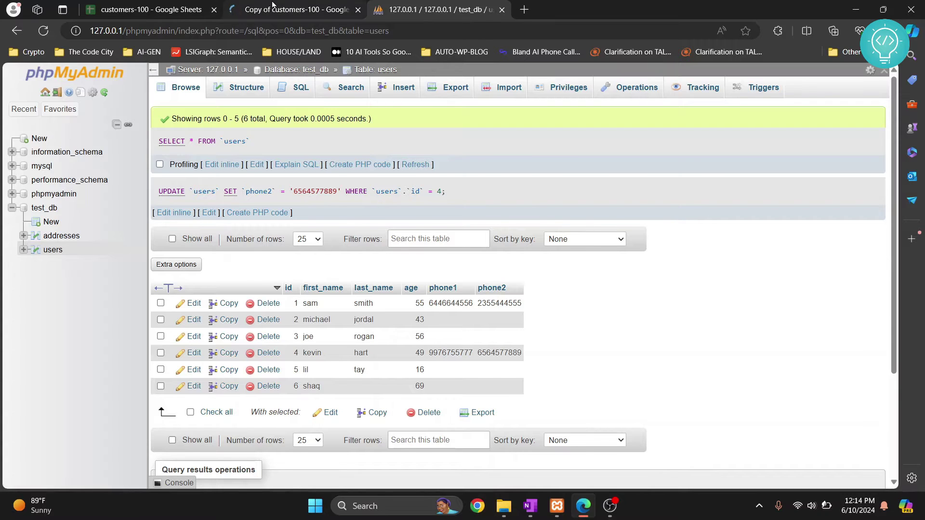
left_click(292, 9)
left_click(464, 5)
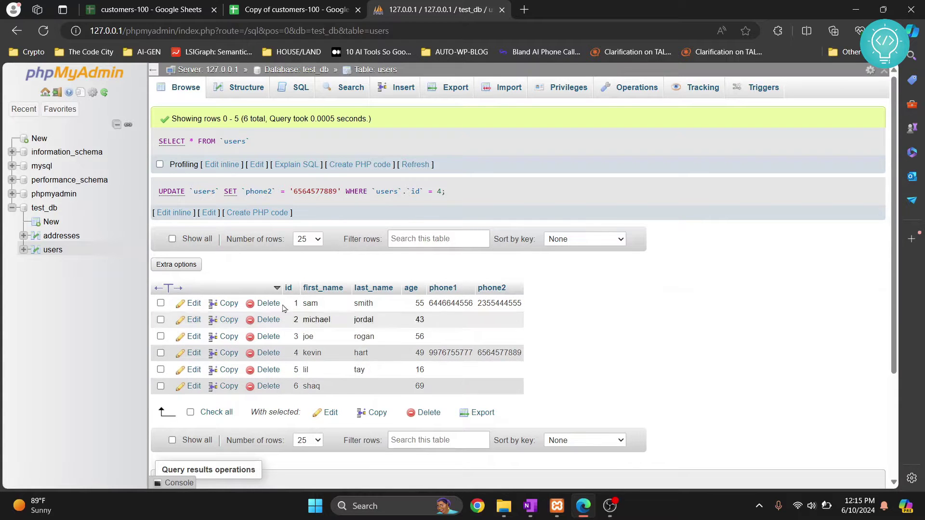
left_click(241, 5)
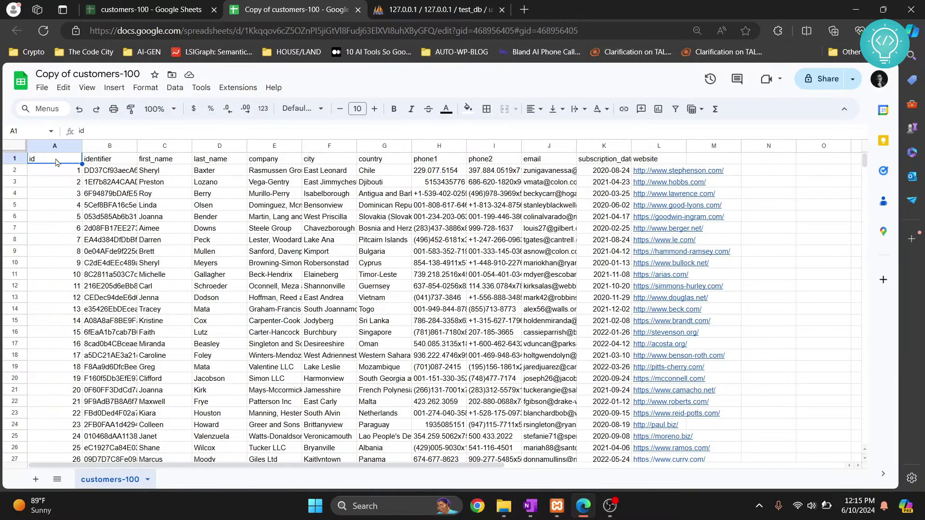
left_click(41, 151)
right_click(41, 151)
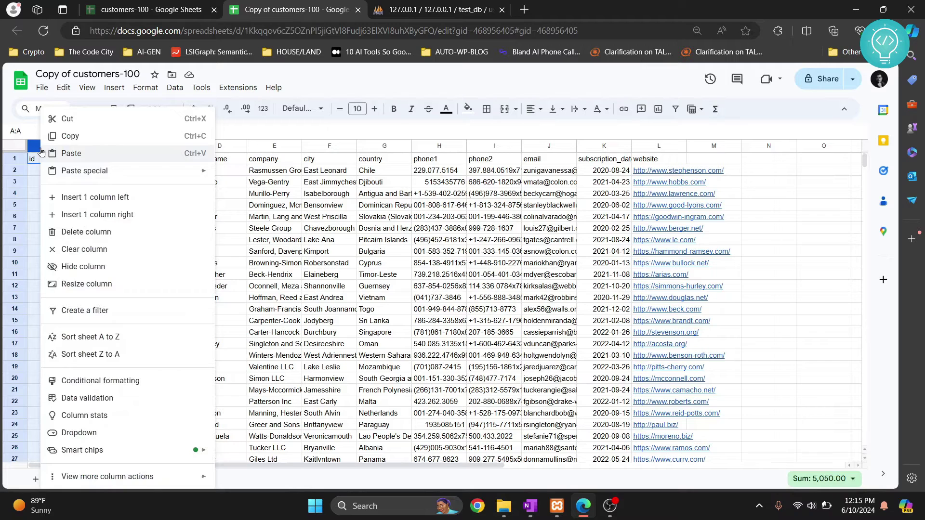
left_click(96, 231)
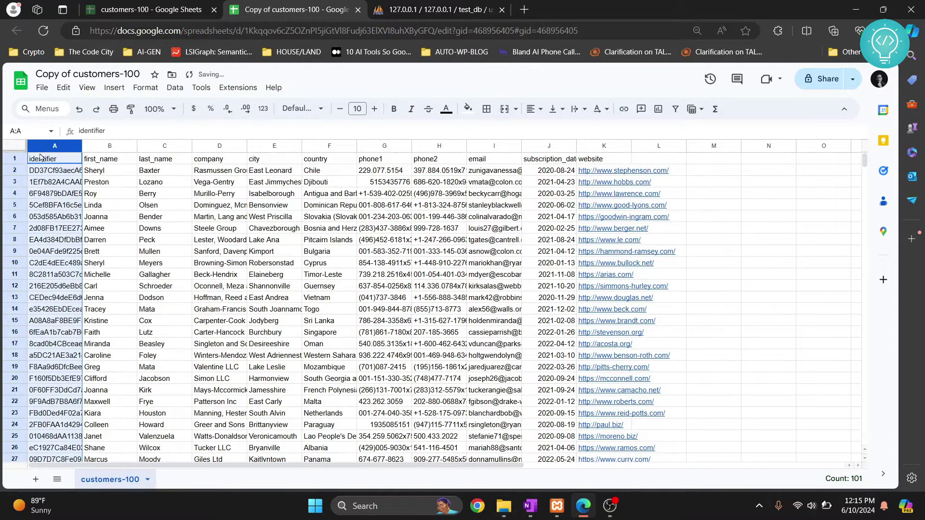
Check the copy against the users table and delete its identifier, company, city, country, email, subscription_date and website columns
left_click(419, 7)
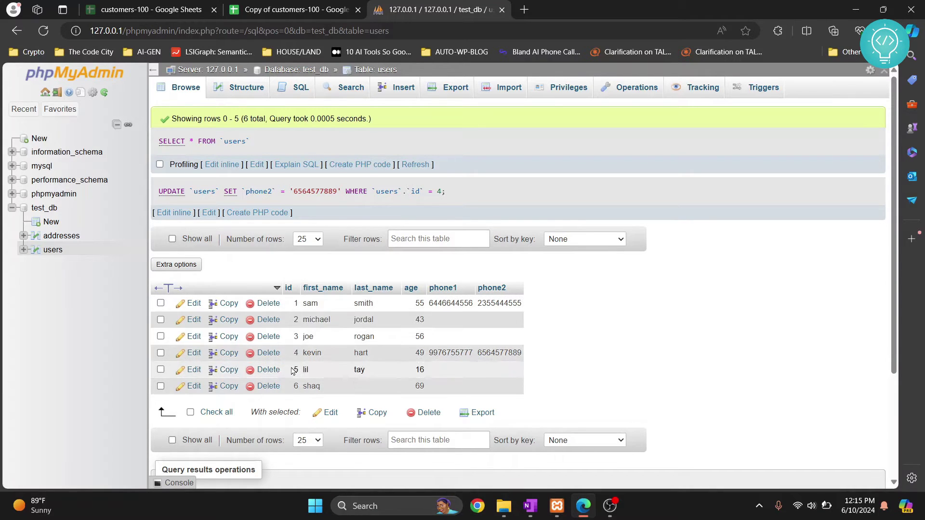
left_click(321, 6)
left_click(418, 10)
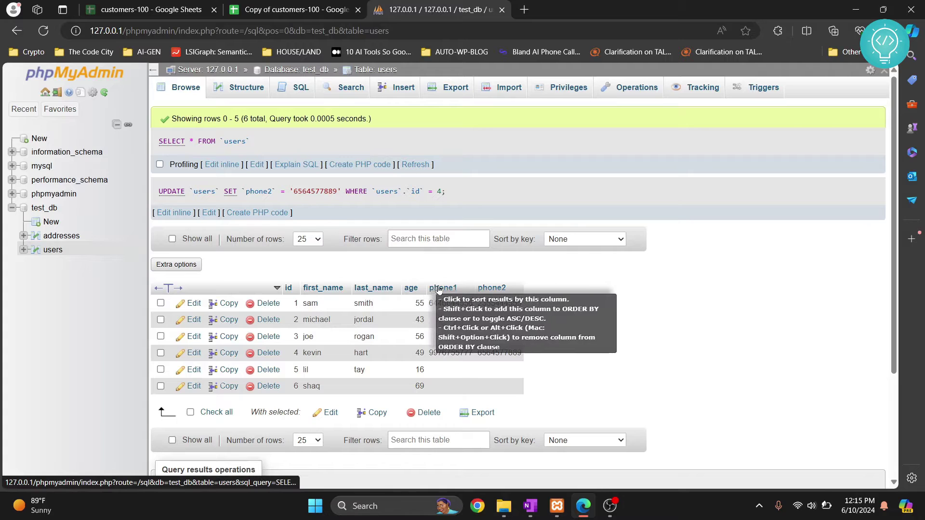
left_click(294, 10)
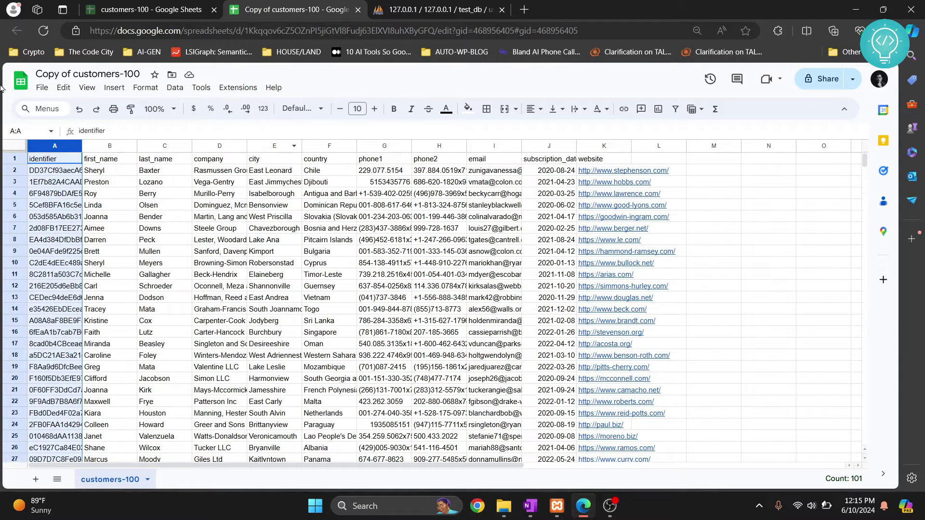
left_click(264, 147, "ctrl")
left_click(328, 147, "ctrl")
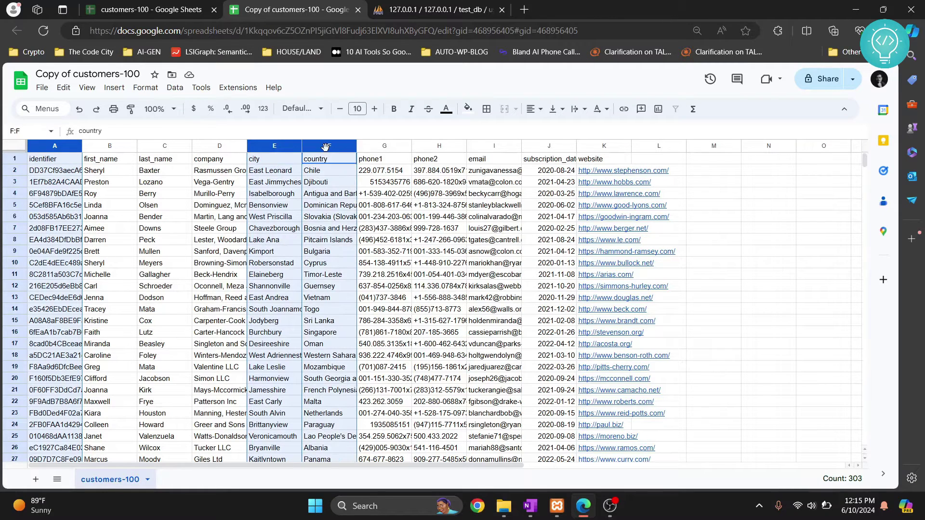
left_click(498, 146, "ctrl")
left_click(544, 146, "ctrl")
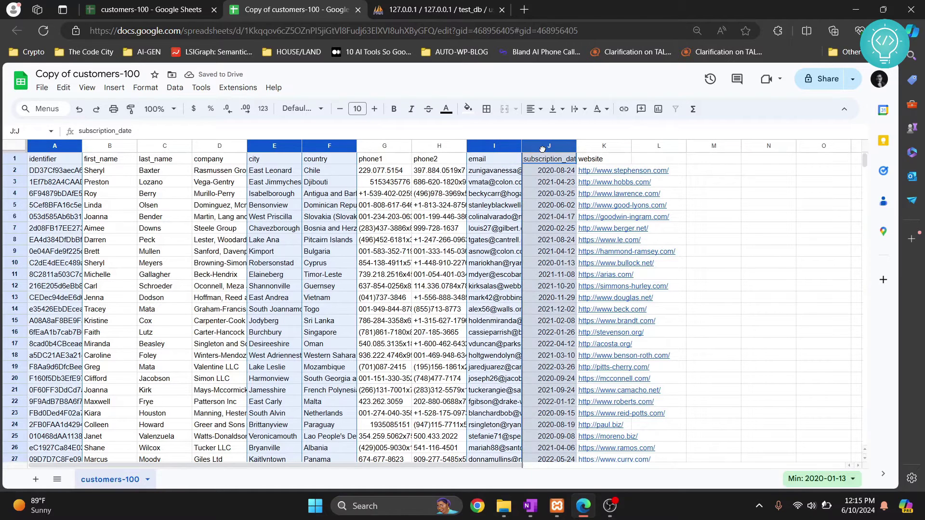
left_click(607, 146, "ctrl")
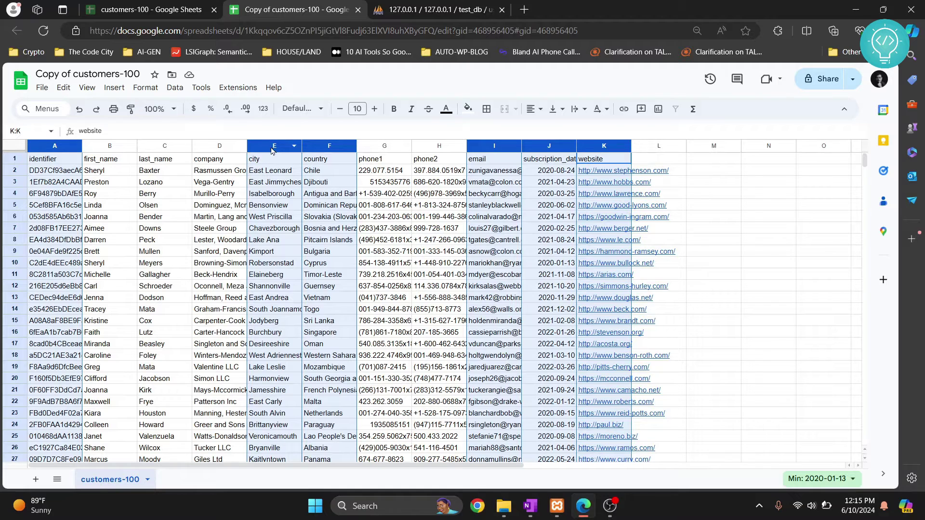
left_click(212, 145, "ctrl")
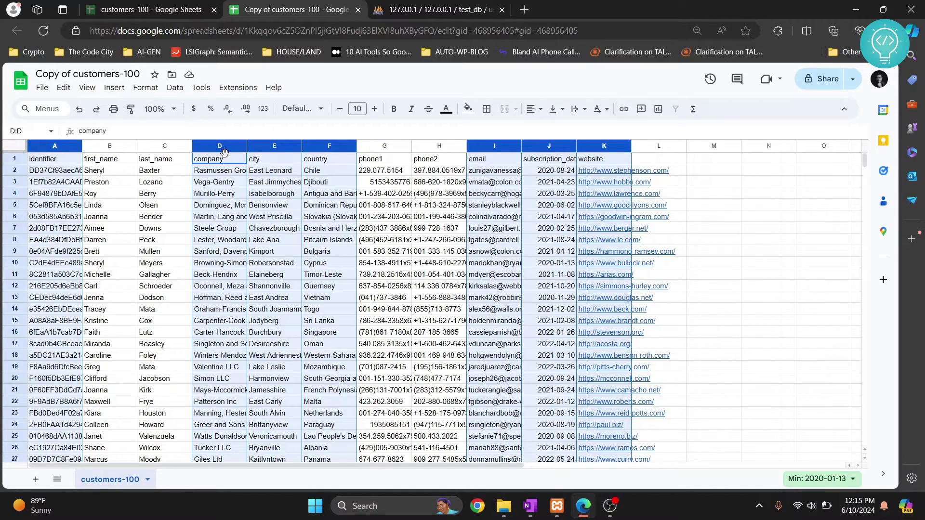
right_click(225, 152)
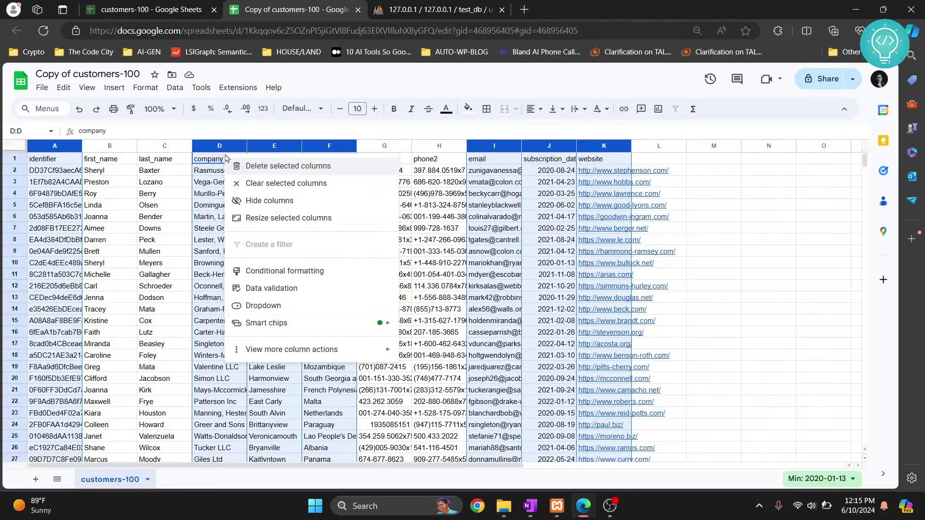
left_click(278, 166)
left_click(171, 241)
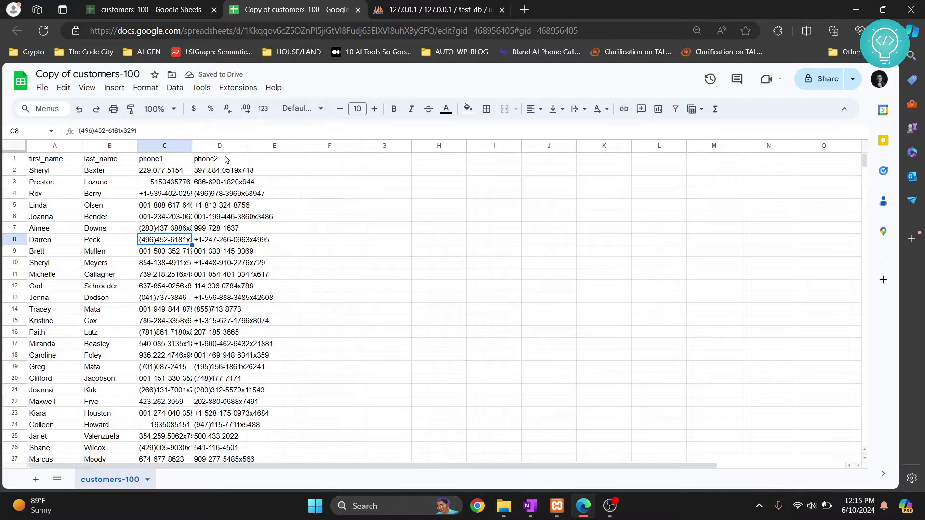
Check the users table again and widen the phone1 and phone2 columns of the copied sheet to fit their numbers
left_click(412, 9)
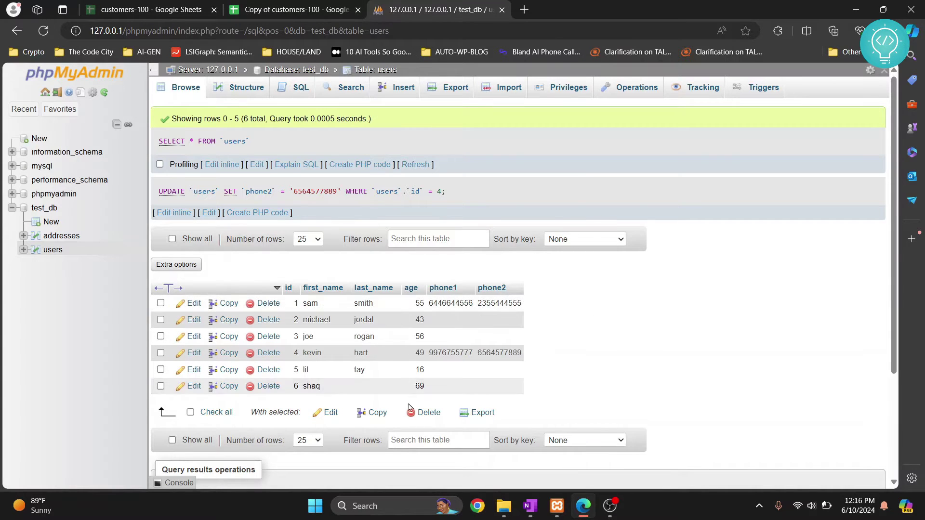
left_click(289, 9)
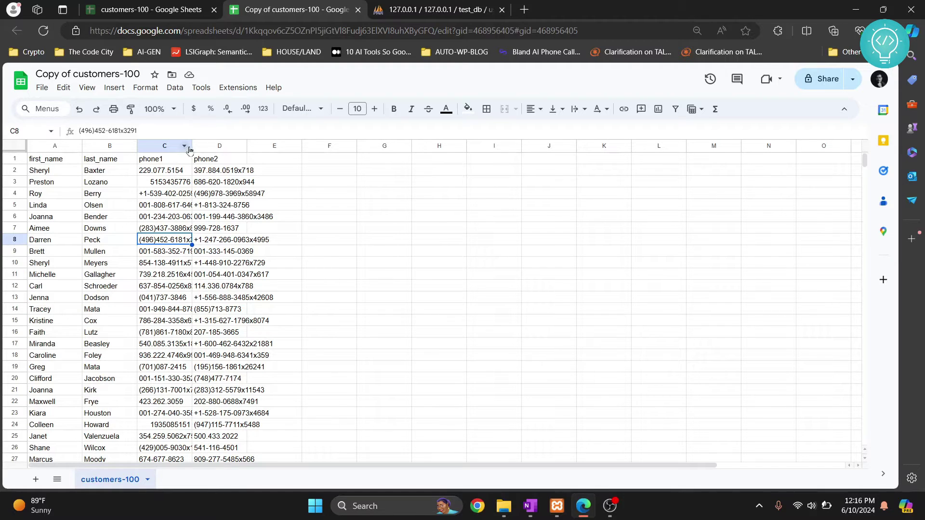
left_click_drag(192, 145, 276, 154)
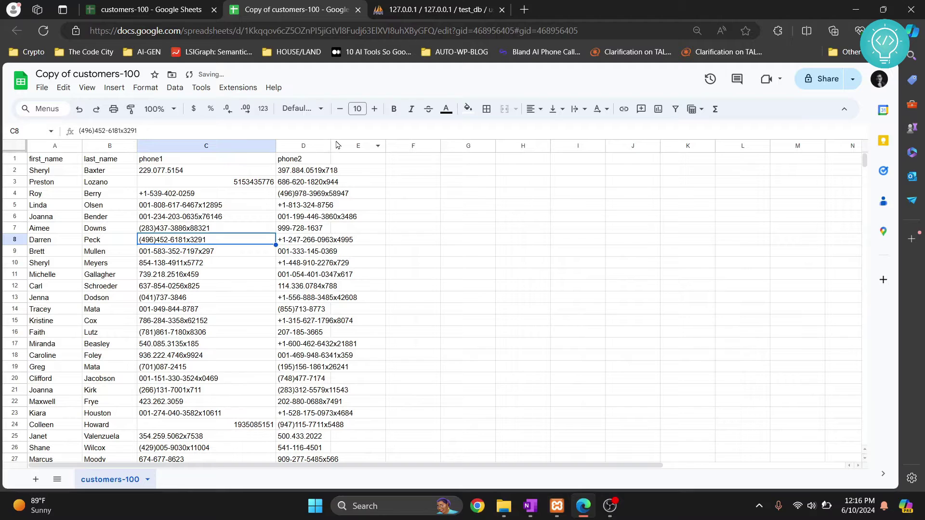
left_click_drag(330, 145, 413, 146)
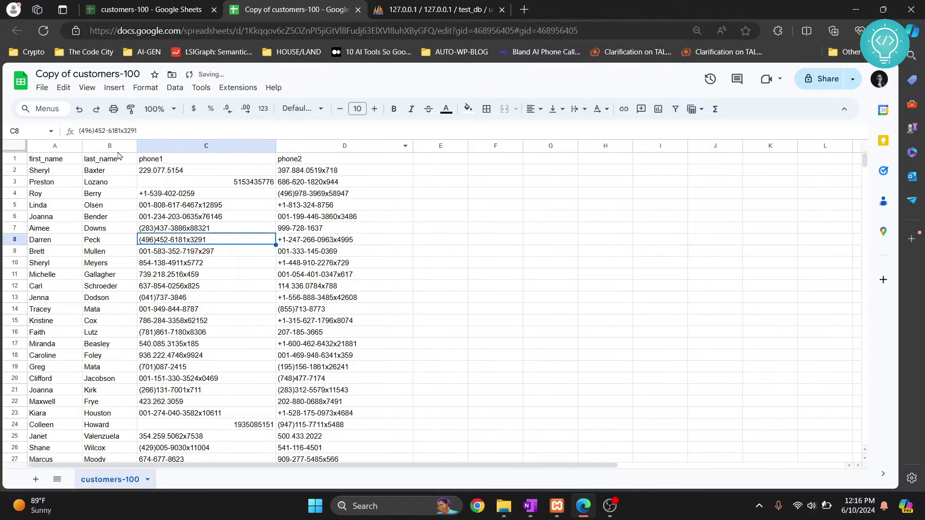
Compare the sheet's column order with the users table and delete the header row with the column names
left_click(7, 160)
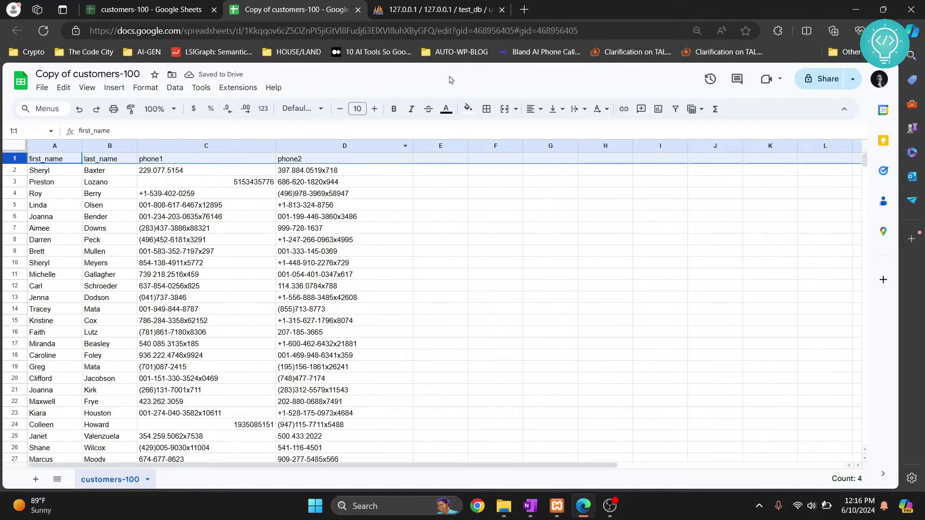
left_click(418, 6)
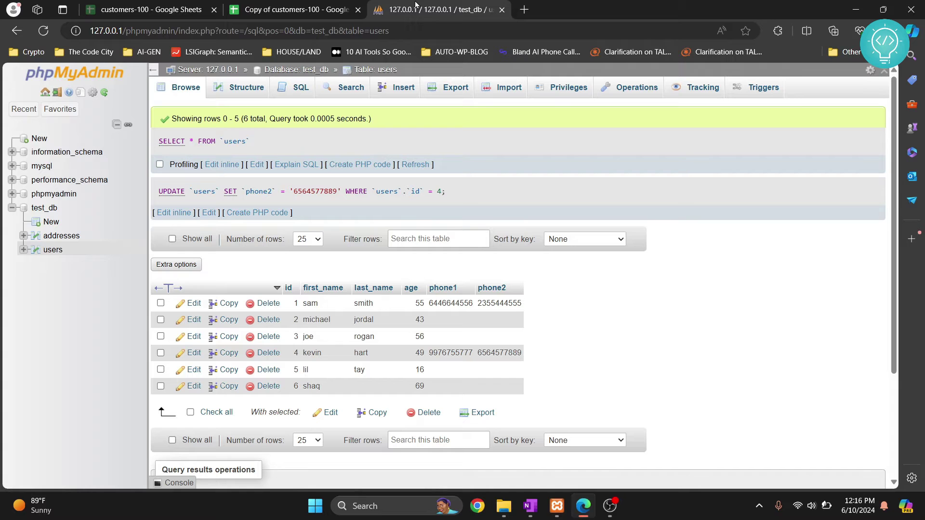
left_click(307, 13)
key("ctrl+Tab")
left_click(298, 11)
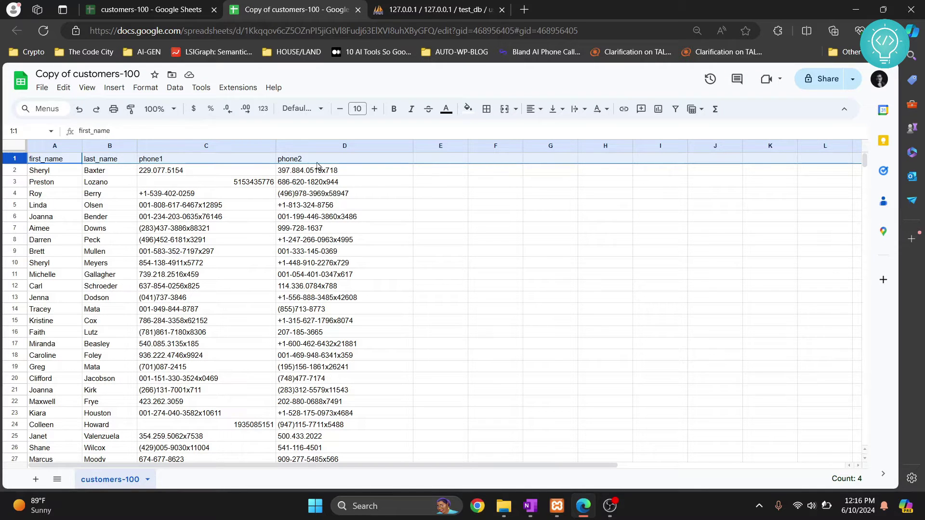
right_click(15, 161)
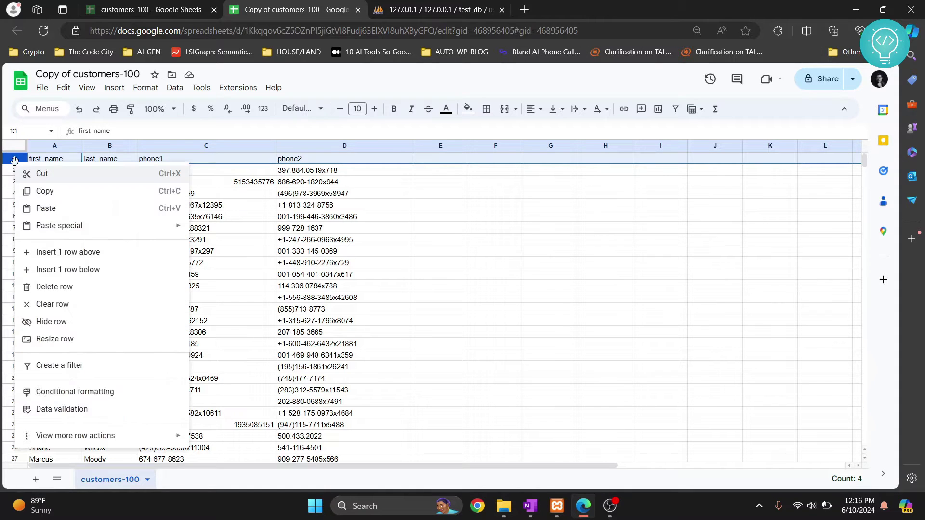
left_click(74, 287)
Download the copied sheet as Comma Separated Values (.csv) and show the downloaded file in its folder
left_click(42, 88)
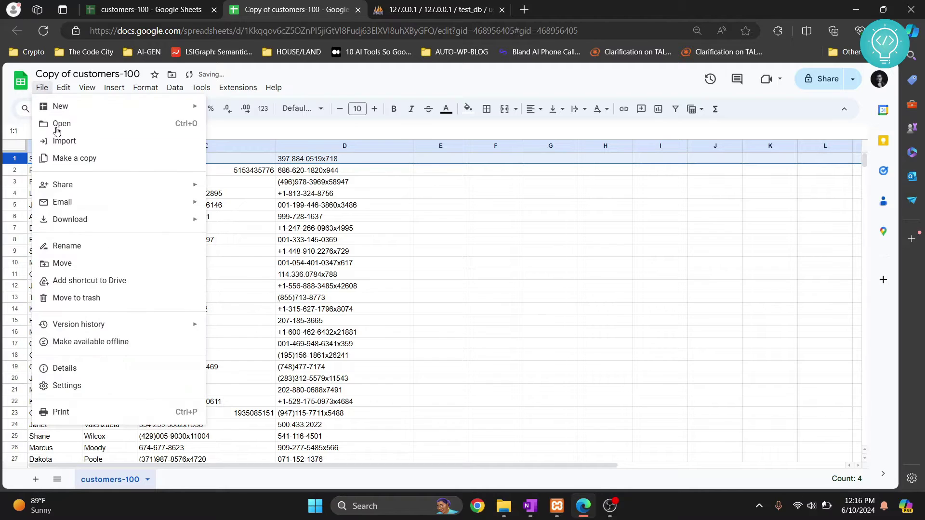
mouse_move(142, 227)
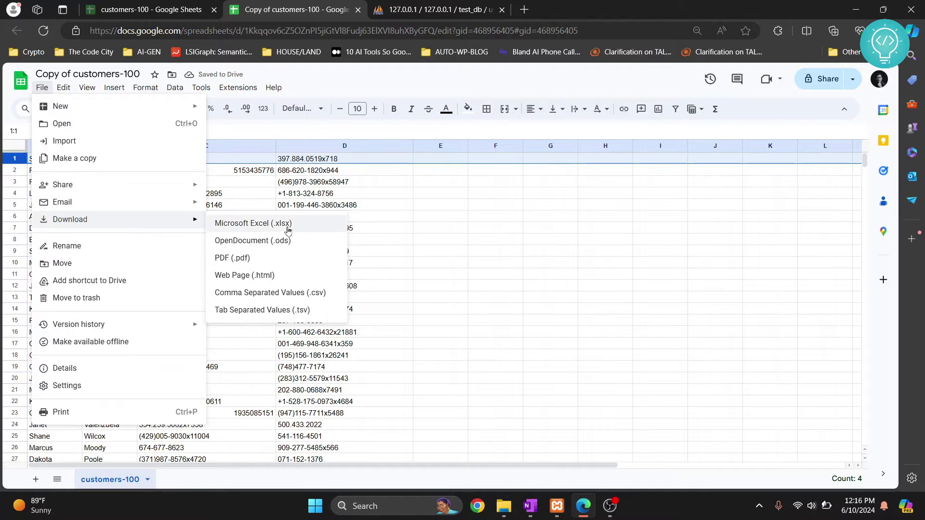
left_click(309, 293)
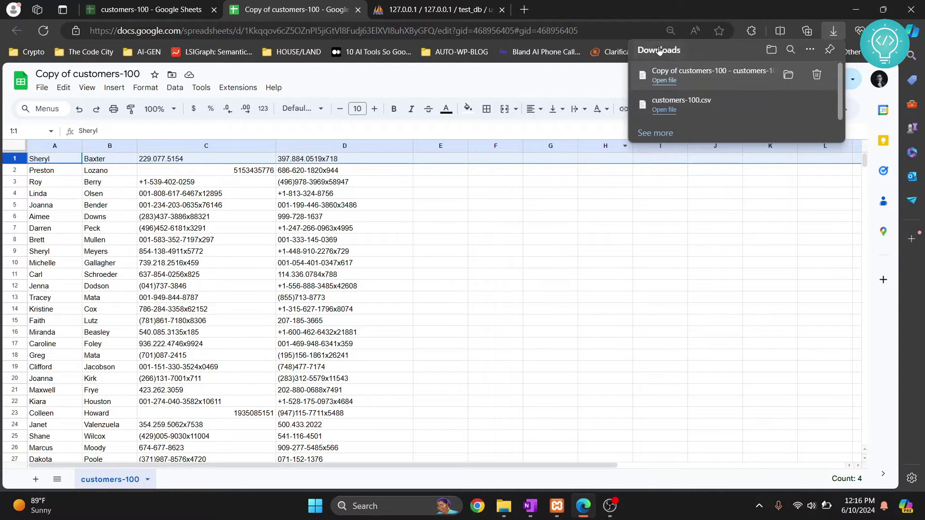
left_click(788, 74)
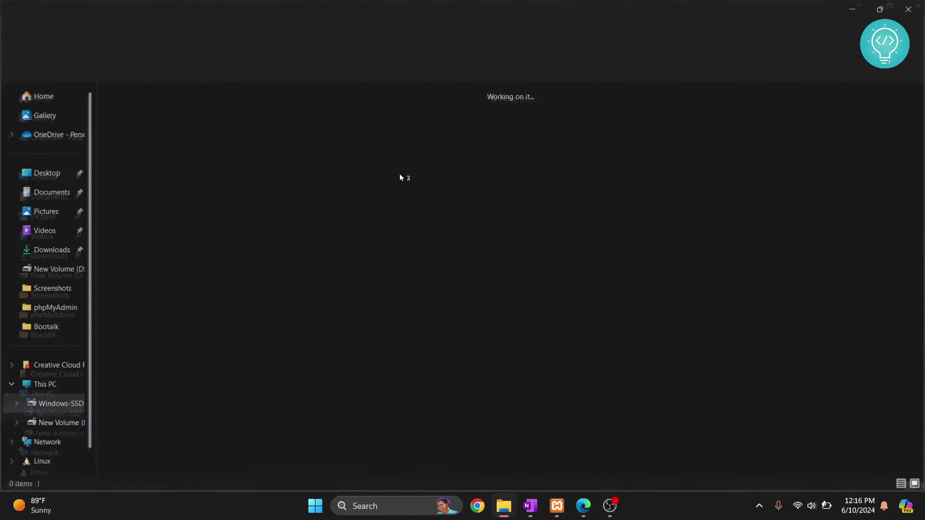
Move the downloaded CSV file to the desktop and rename it new-data.csv
key("ctrl+x")
key("super+d")
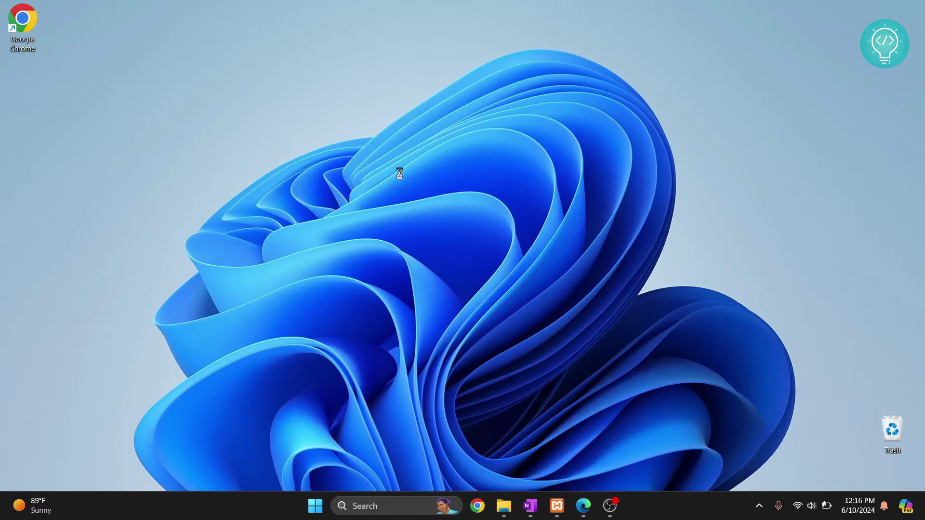
key("ctrl+v")
key("F2")
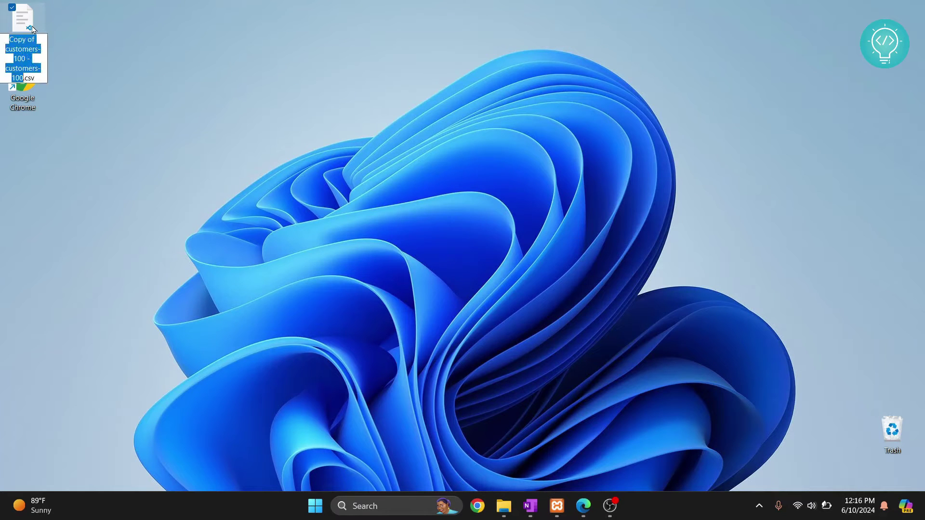
type("new-data")
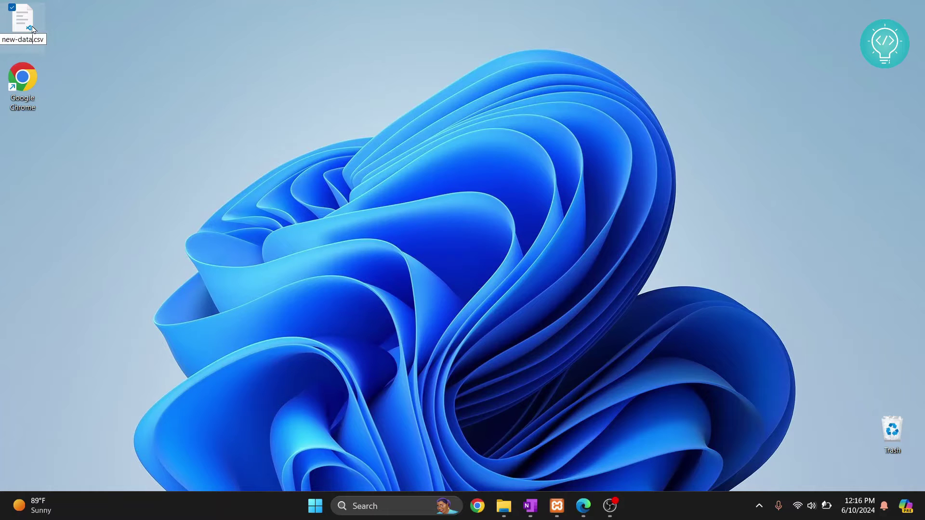
Switch back to the users table of test_db in phpMyAdmin
key("alt+Tab")
key("alt+Tab")
key("alt+Tab")
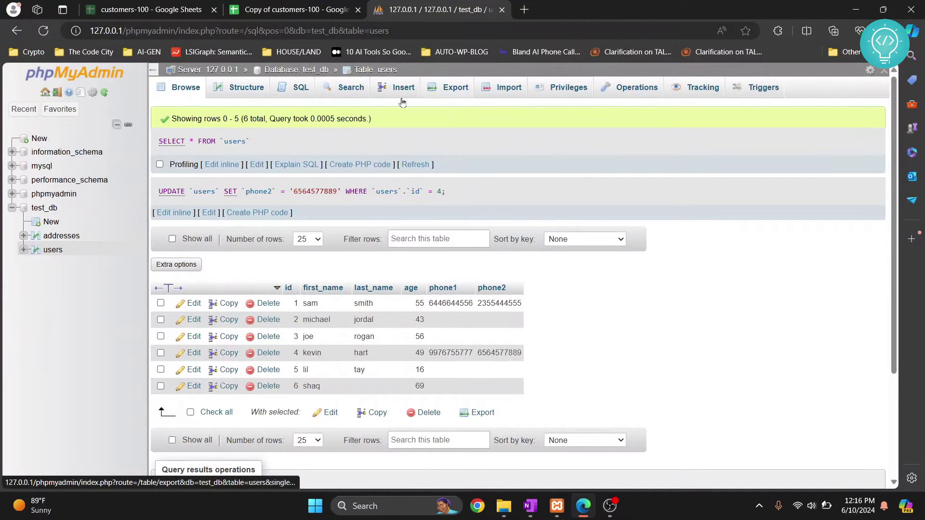
Open the import page of the users table and choose customers-100.csv from Downloads as the file to import
left_click(53, 249)
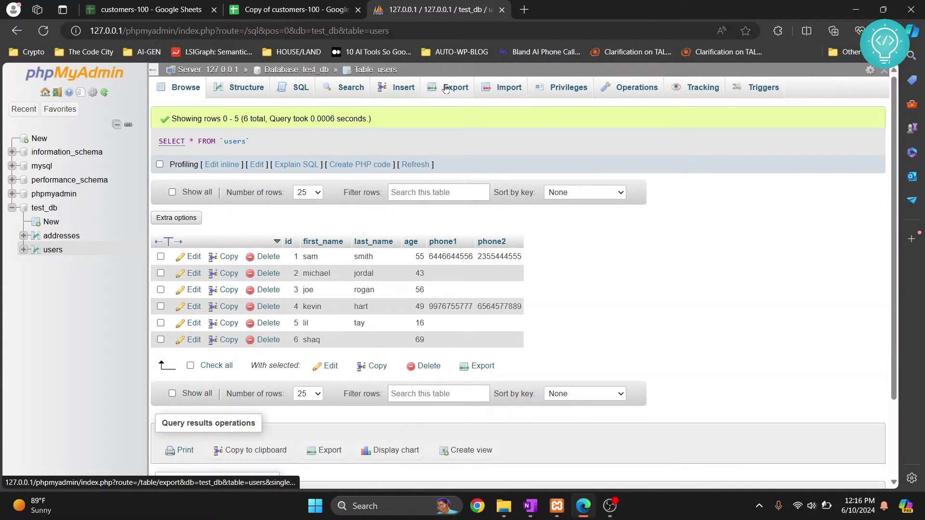
left_click(496, 90)
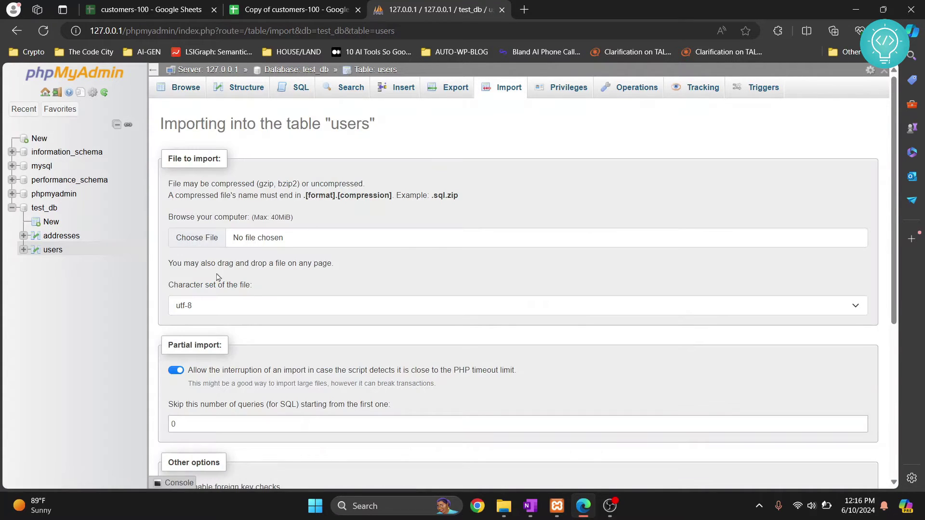
left_click(197, 245)
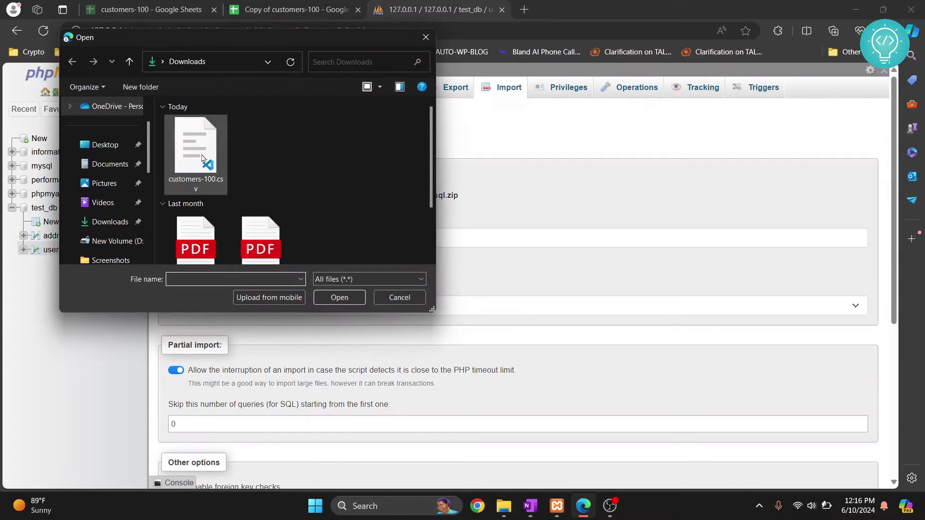
double_click(196, 137)
Review the CSV import's format-specific options and read the help on the Column names field
scroll(368, 254, "down", 10)
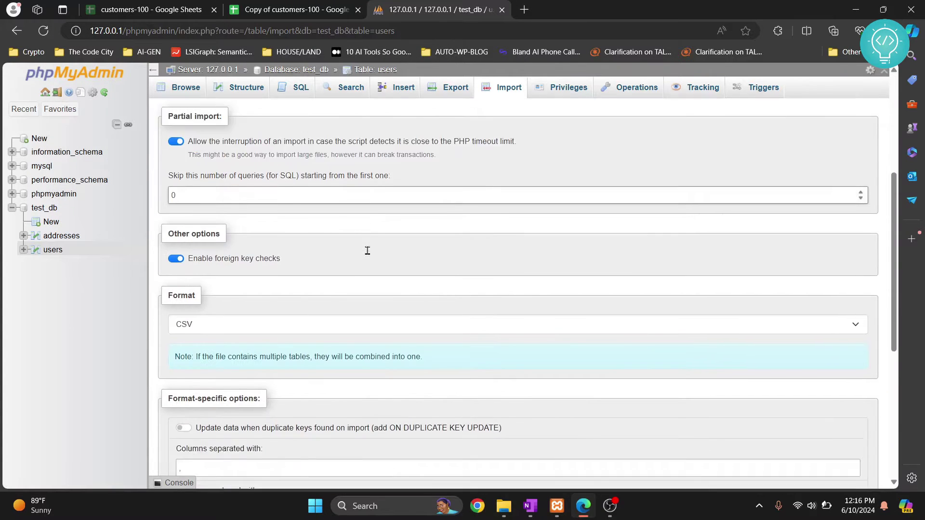
scroll(368, 255, "down", 2)
scroll(299, 294, "up", 1)
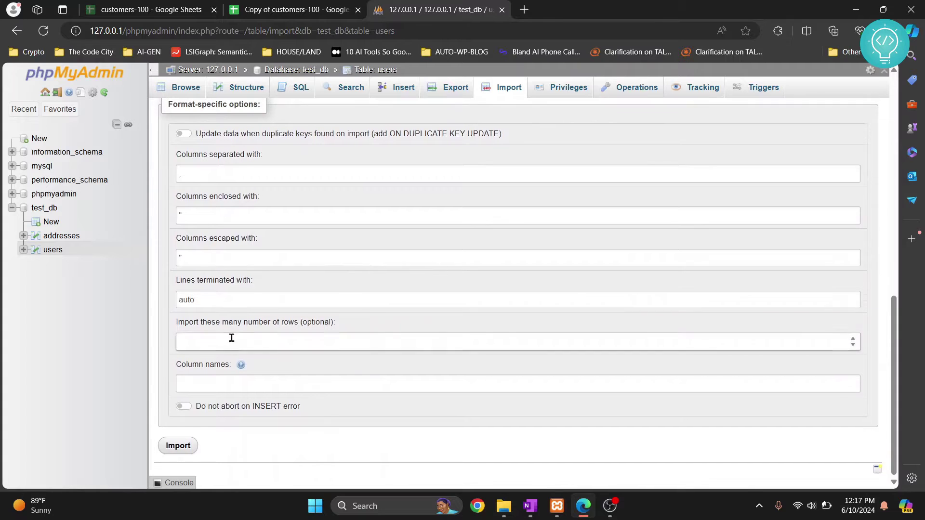
mouse_move(241, 369)
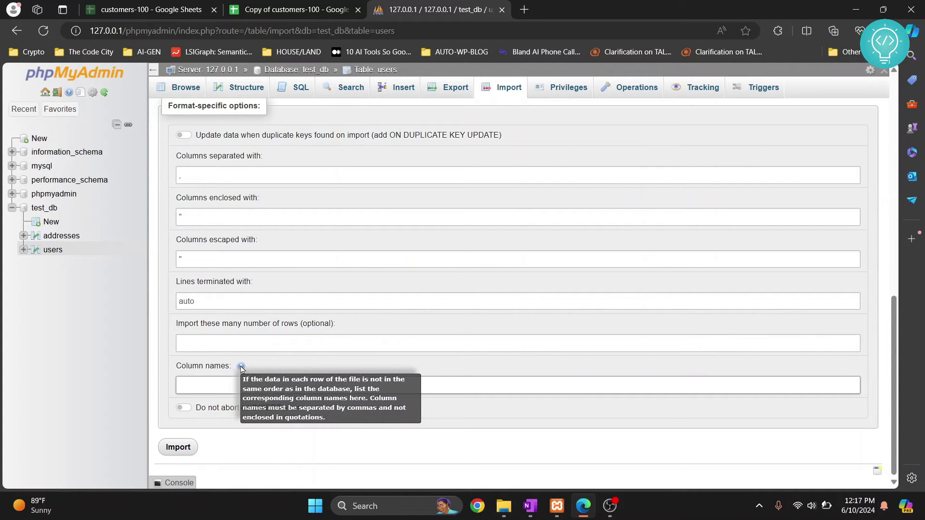
Open the users table in a separate browser tab to keep its column order at hand
left_click(296, 7)
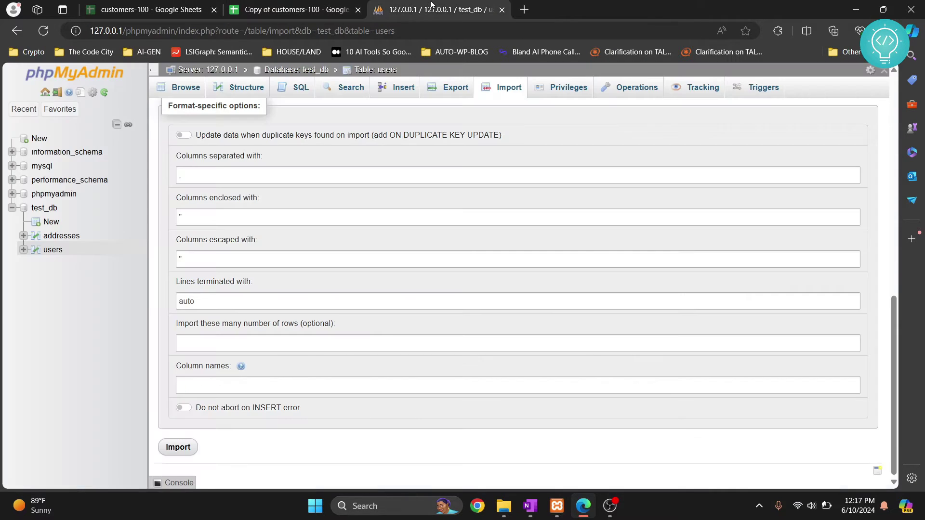
left_click(434, 10)
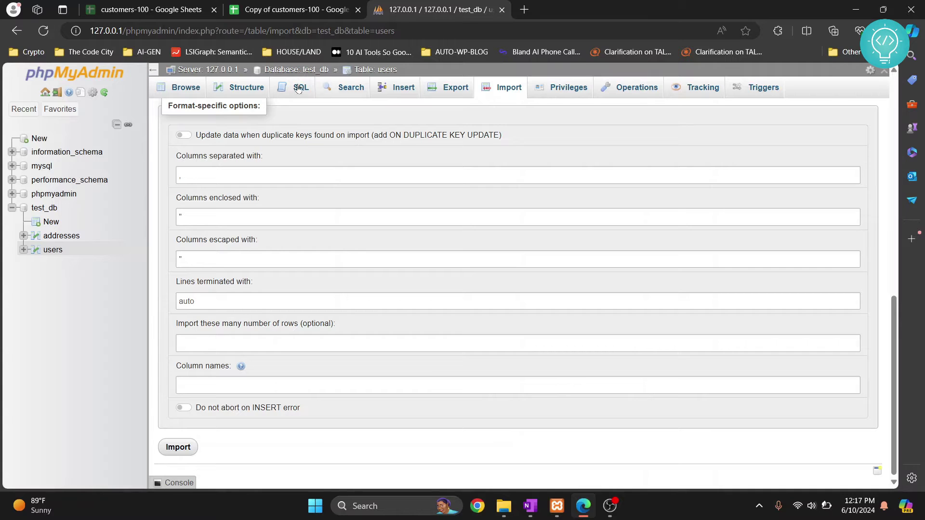
right_click(53, 250)
left_click(115, 261)
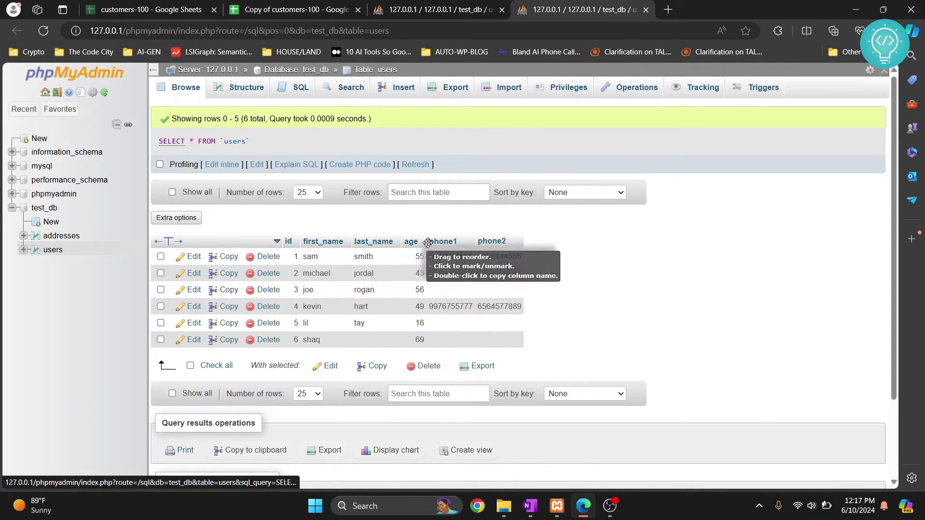
Move column D with the second phone numbers in the copied sheet to the front, before the first names
left_click(289, 10)
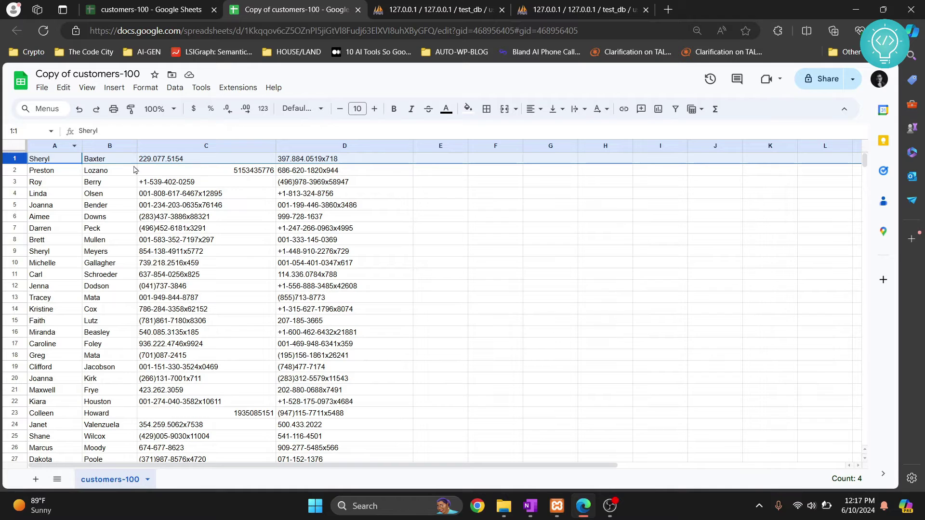
left_click(104, 146)
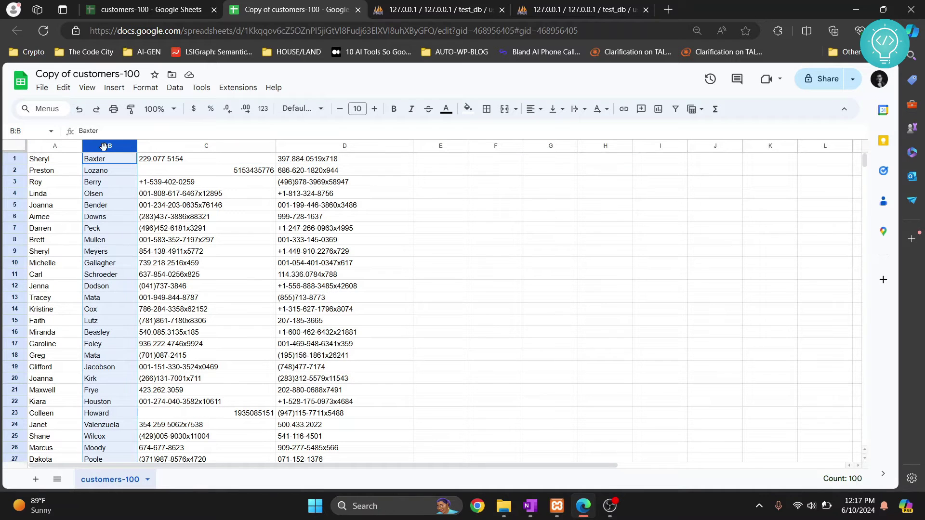
left_click(320, 145)
left_click_drag(320, 146, 59, 155)
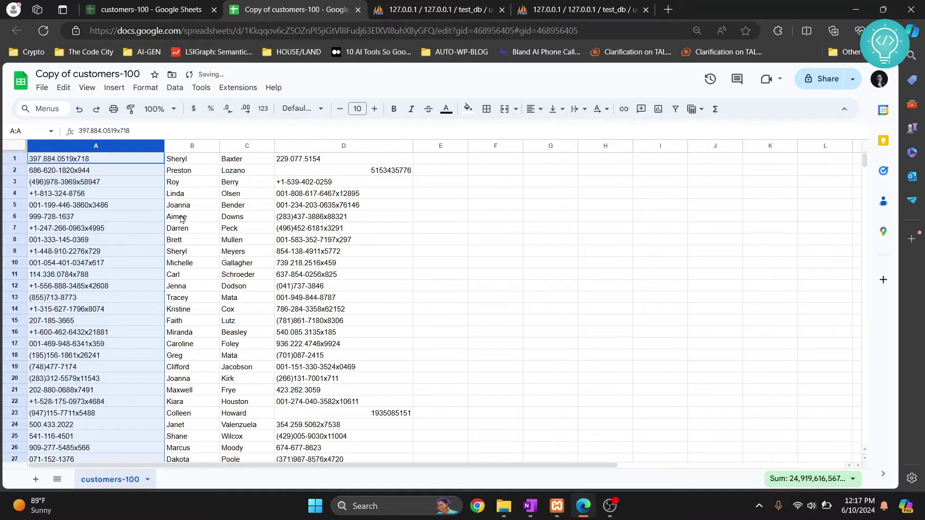
Check the users table's column names and start the import's Column names list with phone2
left_click(578, 10)
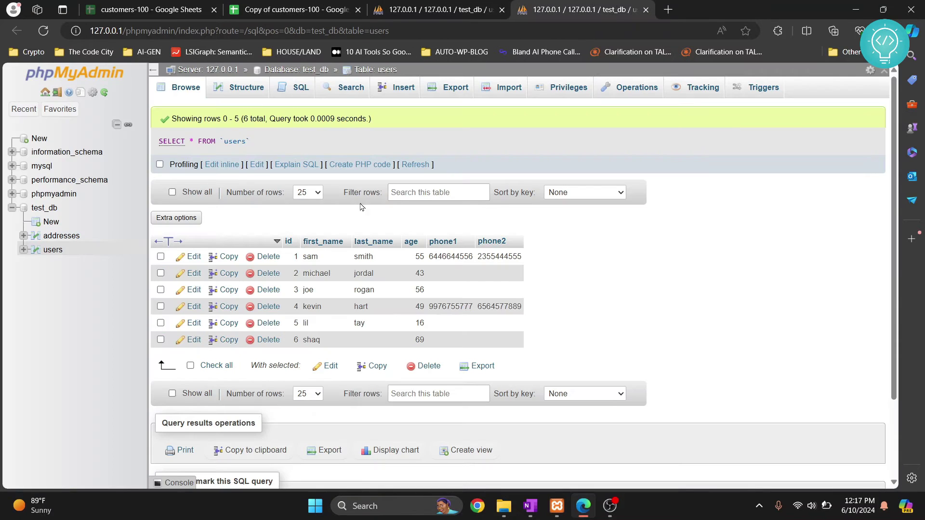
left_click(426, 9)
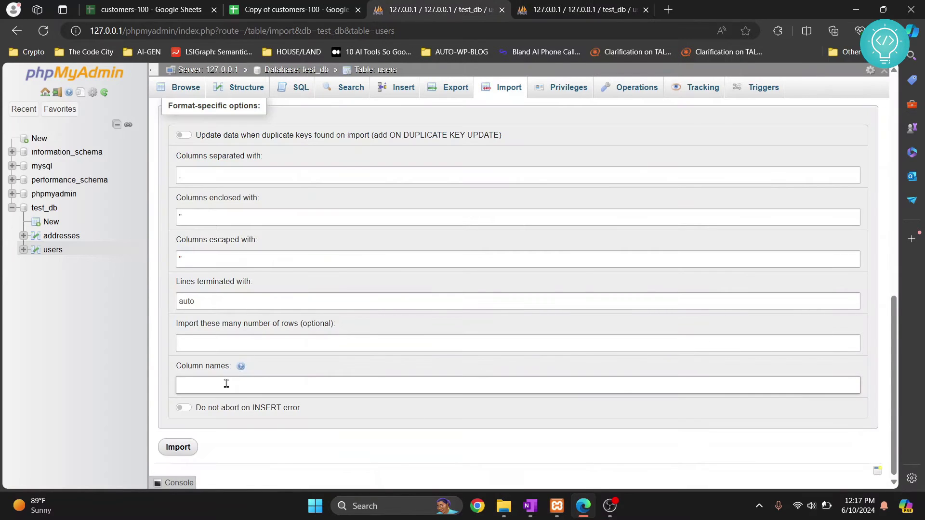
left_click(578, 10)
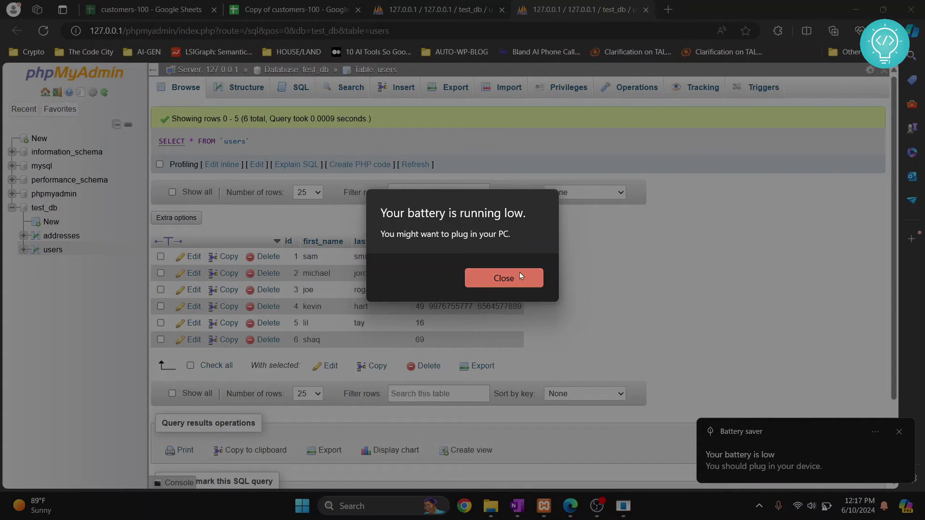
left_click(521, 276)
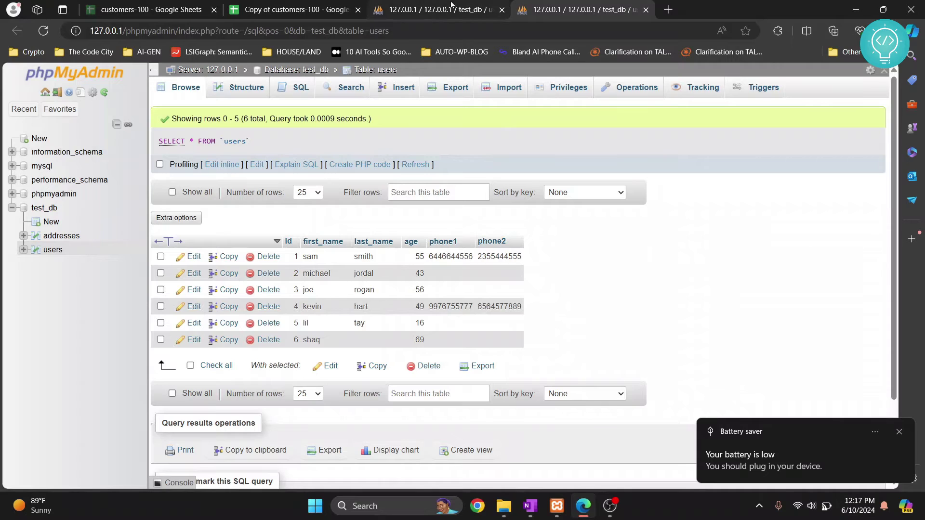
left_click(430, 4)
left_click(277, 385)
type("phone2,")
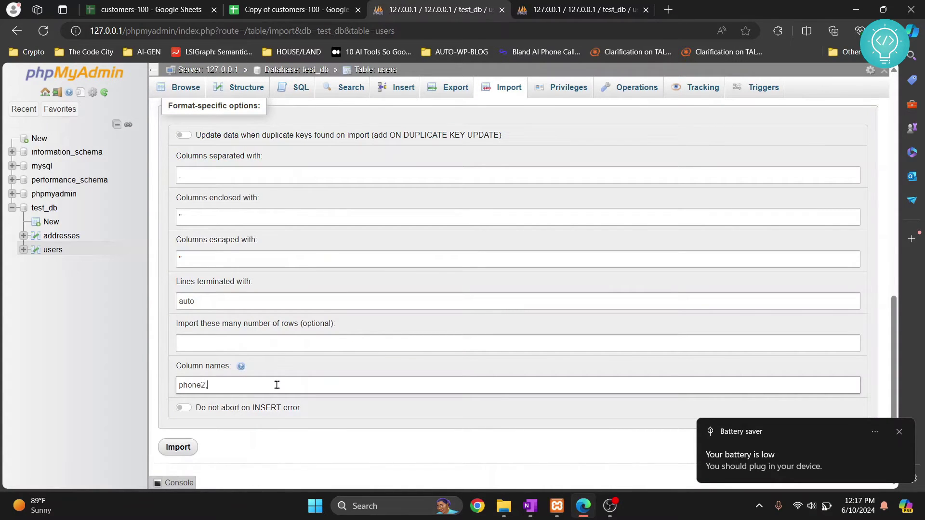
Compare the sheet with the users table and complete the Column names list as phone2,first_name,last_name,phone2
left_click(289, 9)
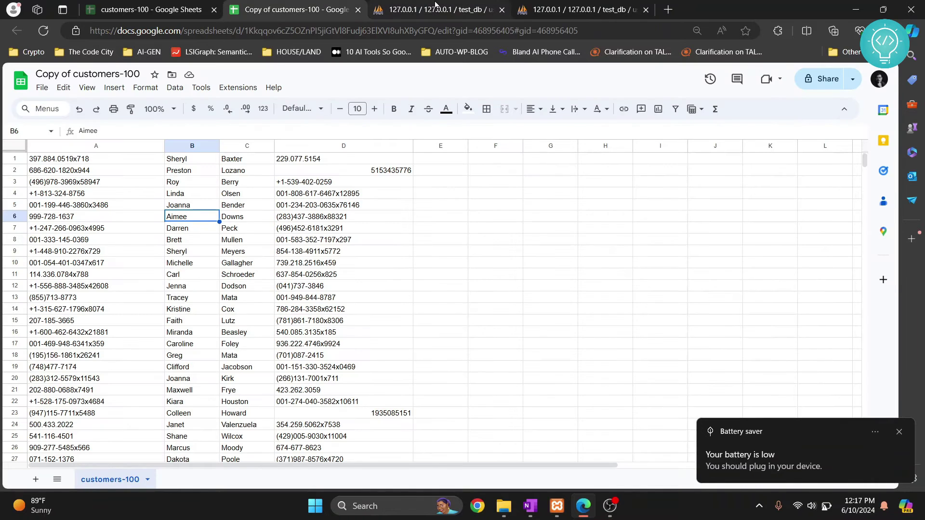
left_click(592, 5)
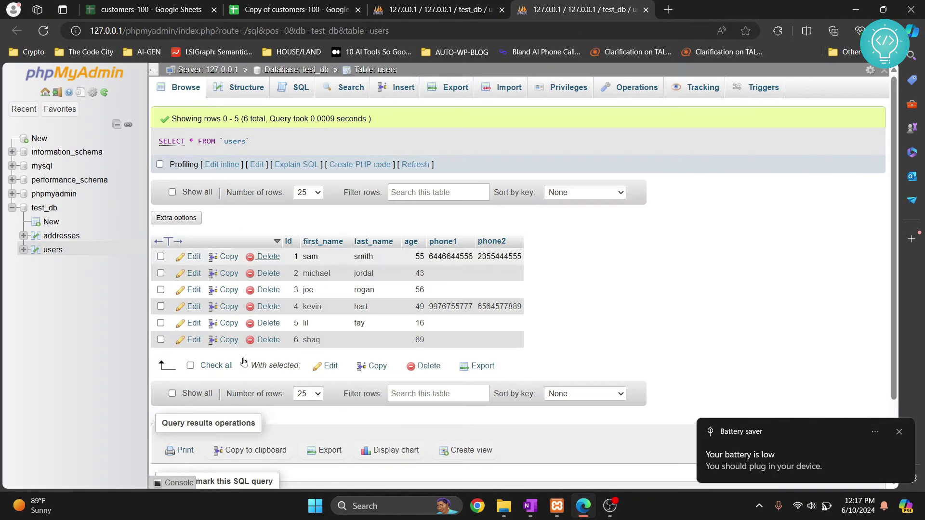
left_click(453, 6)
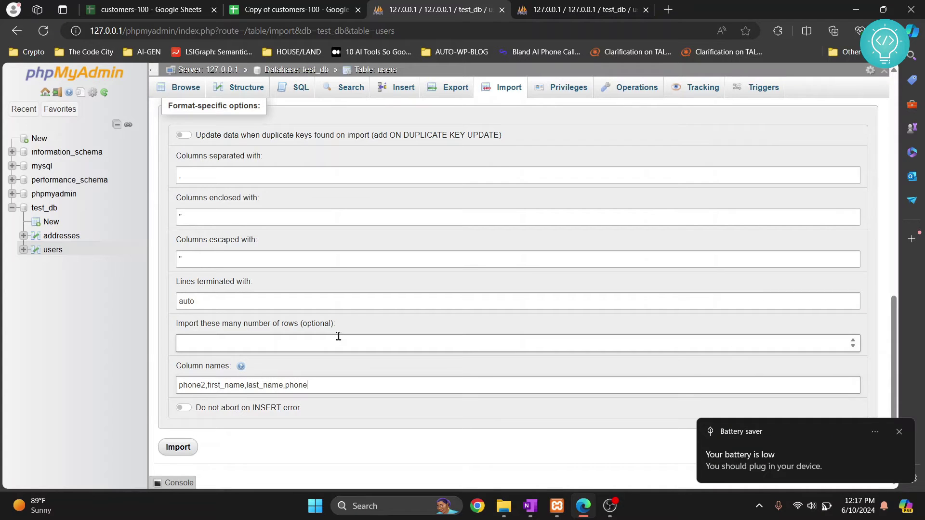
left_click(899, 435)
left_click(375, 386)
mouse_move(259, 385)
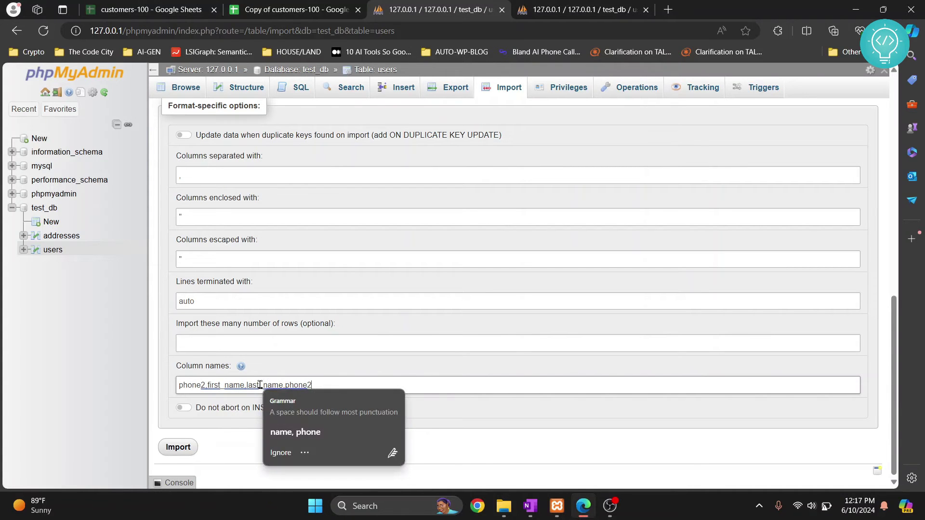
Replace the import file with new-data.csv from the desktop and try to import it into the users table
scroll(201, 256, "up", 12)
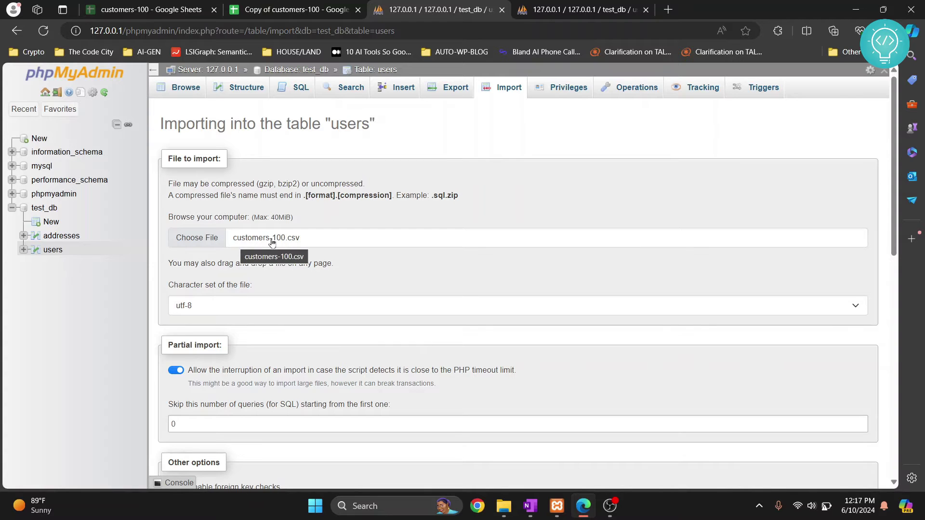
left_click(199, 241)
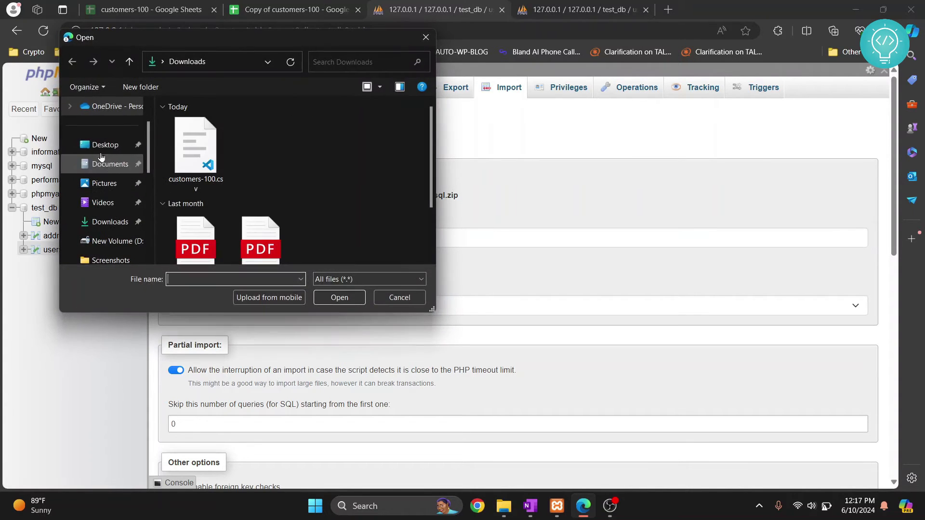
left_click(104, 153)
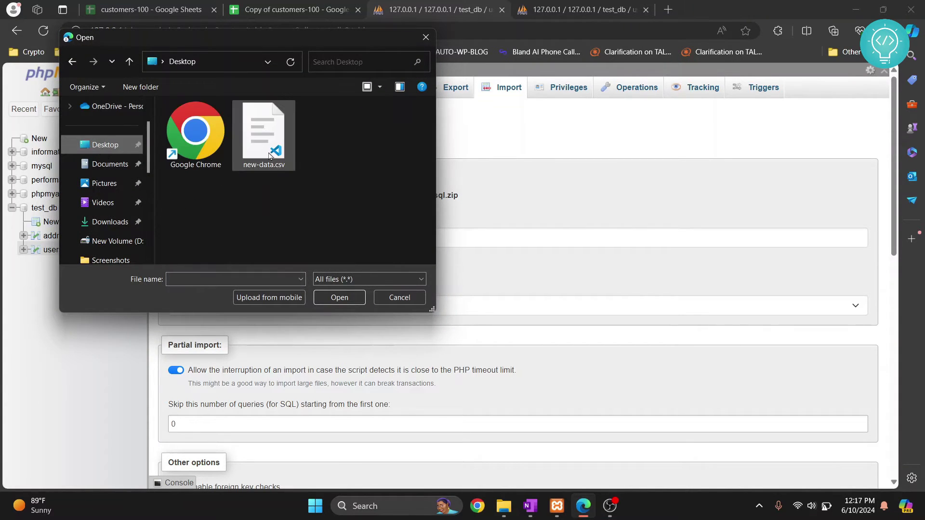
double_click(262, 130)
scroll(439, 364, "down", 10)
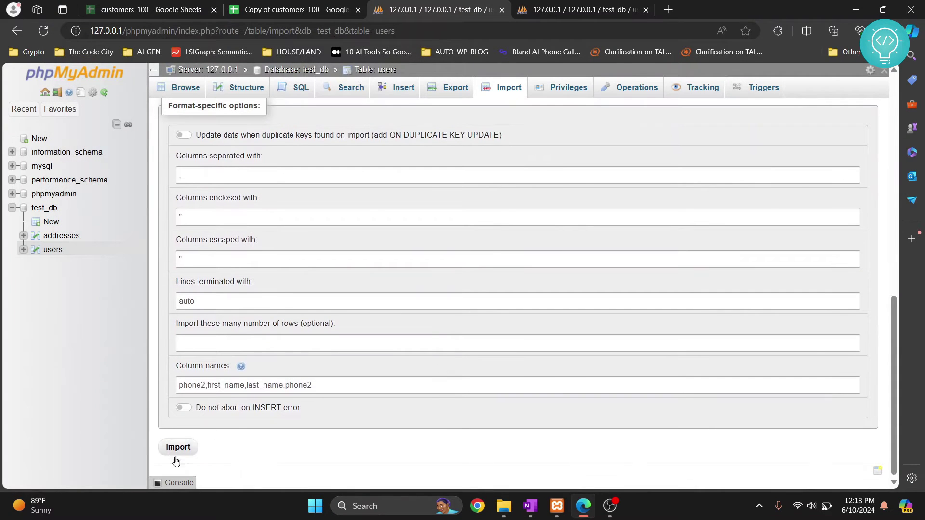
left_click(177, 448)
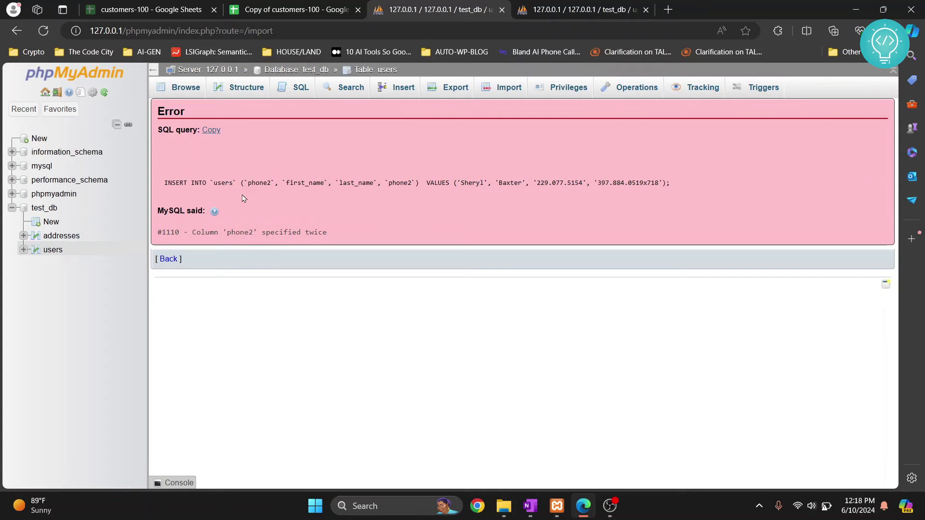
Inspect the column list in the failed query, reopen the users import page and choose new-data.csv again
left_click_drag(245, 186, 412, 181)
mouse_move(498, 85)
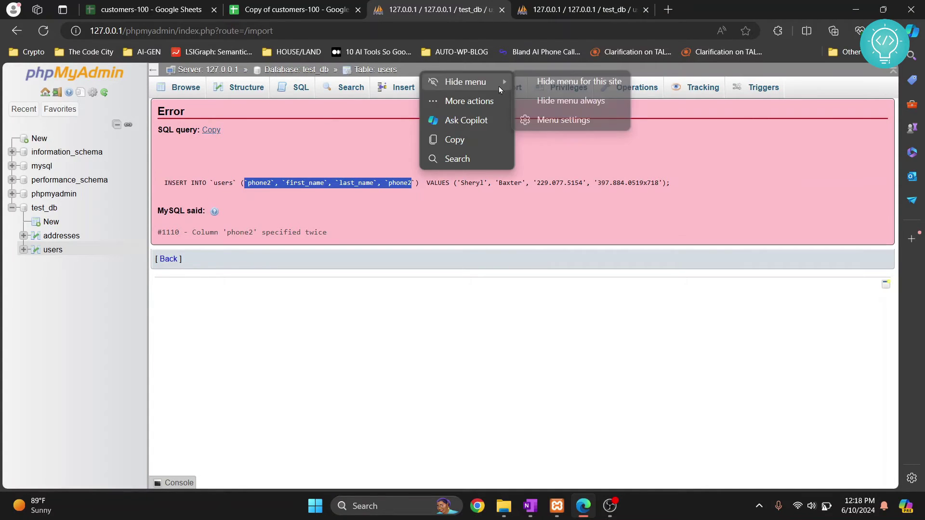
left_click(578, 166)
left_click(505, 87)
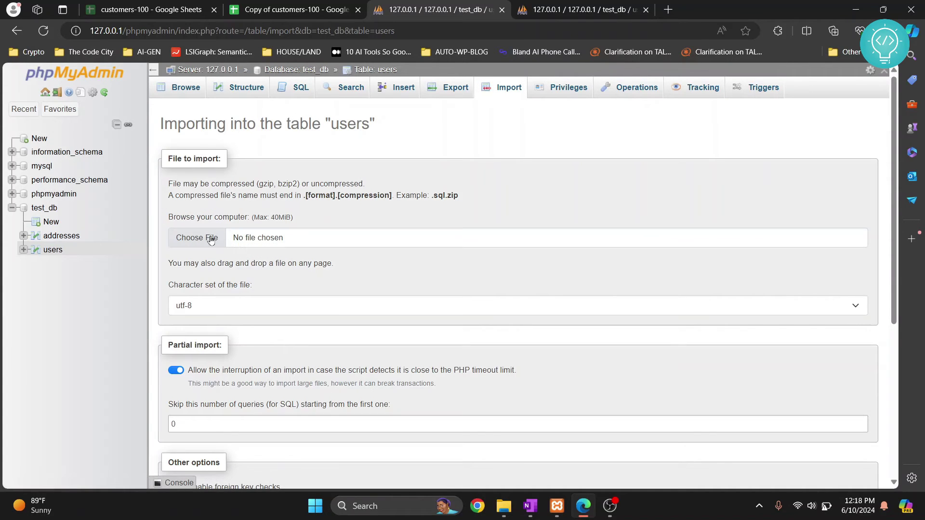
left_click(212, 239)
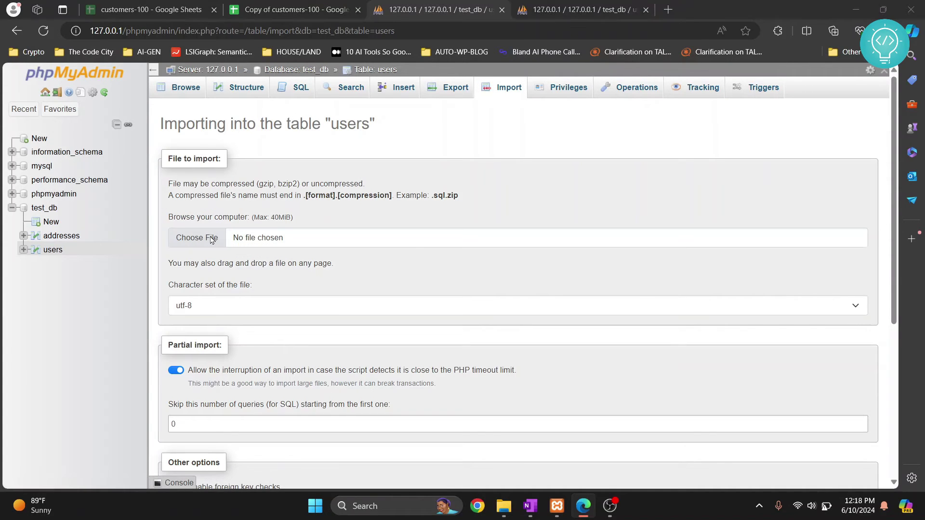
double_click(246, 134)
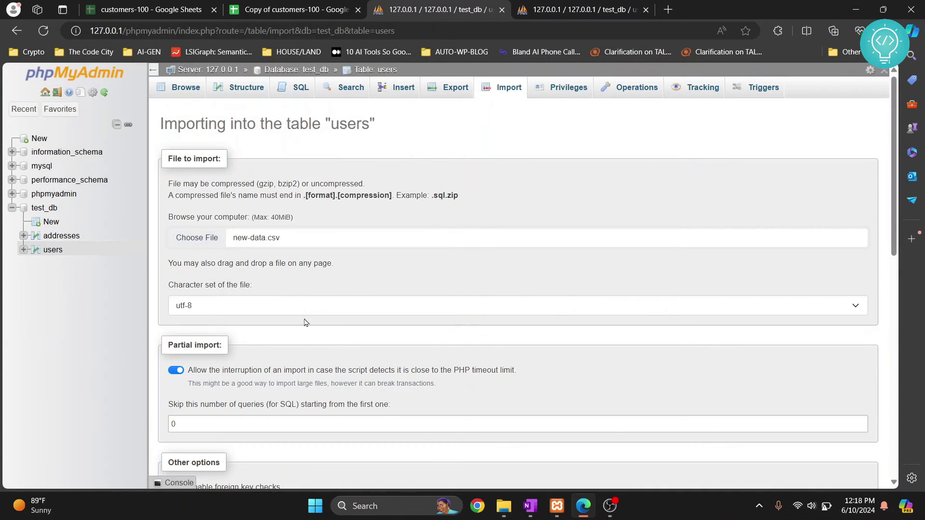
scroll(304, 319, "down", 12)
left_click(222, 384)
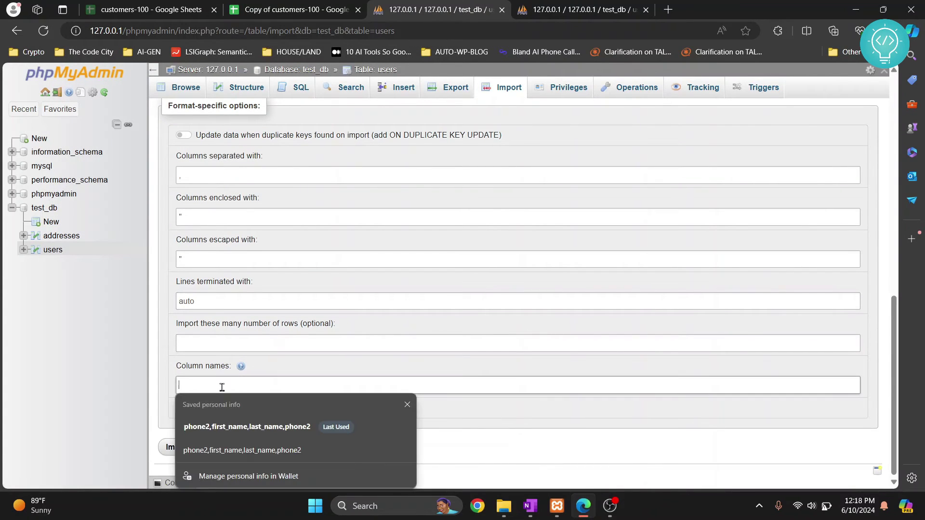
Download the rearranged copy of the customers-100 sheet as Comma Separated Values (.csv)
left_click(290, 5)
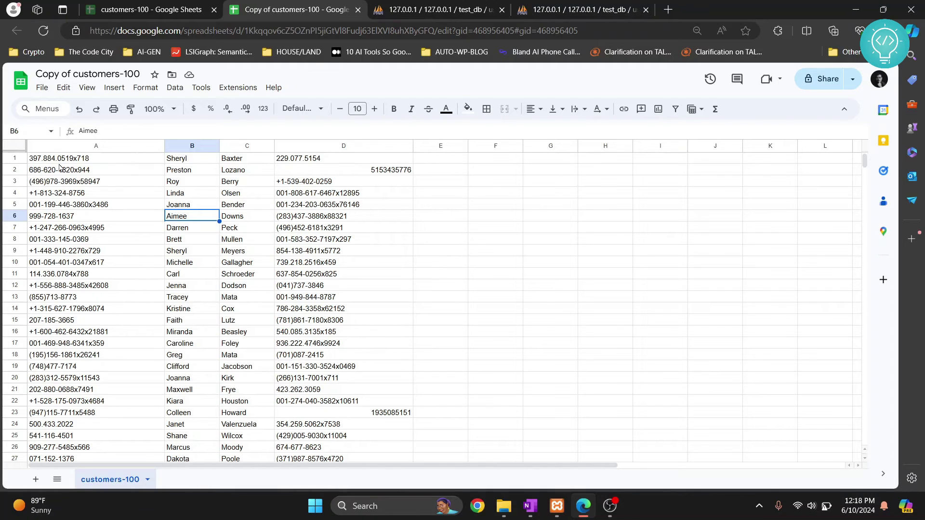
left_click(42, 87)
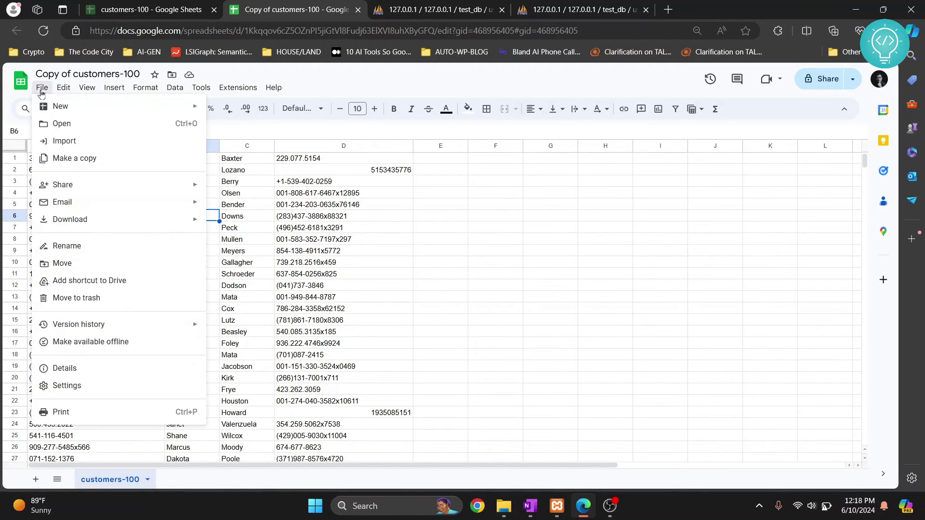
mouse_move(127, 228)
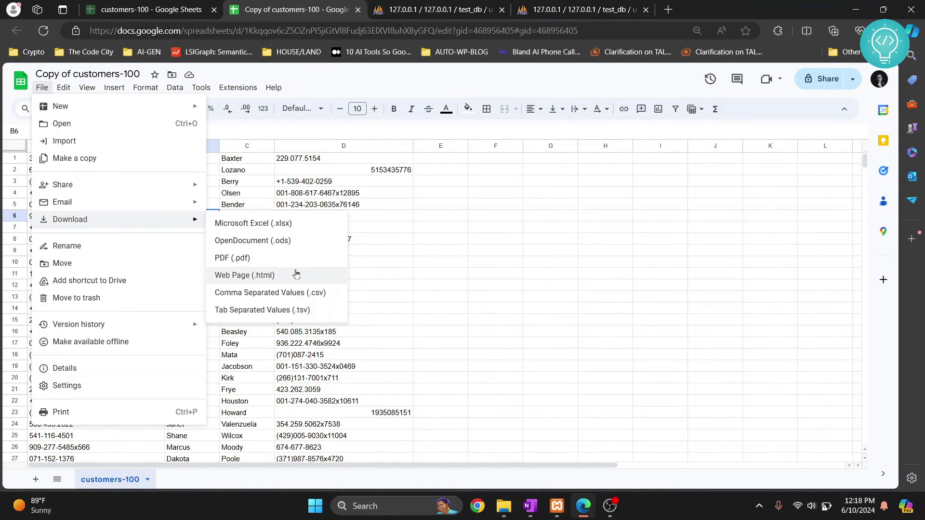
left_click(295, 293)
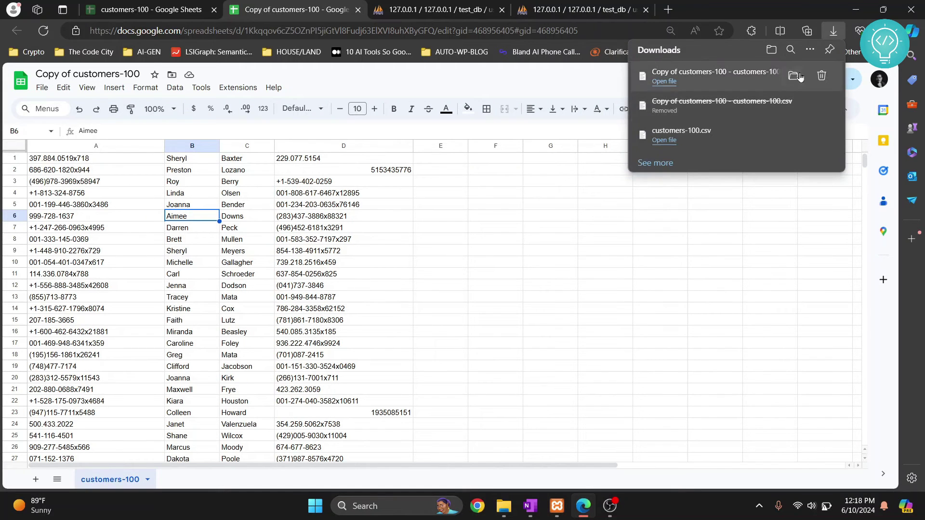
Place the newly downloaded copy of the customers-100 CSV on the desktop and rename it new-data-columns.csv
left_click(799, 79)
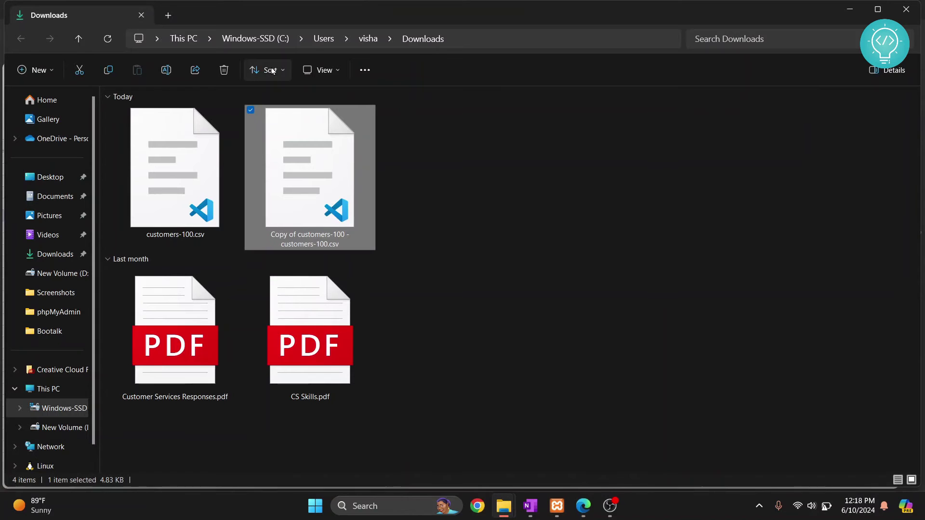
key("super+d")
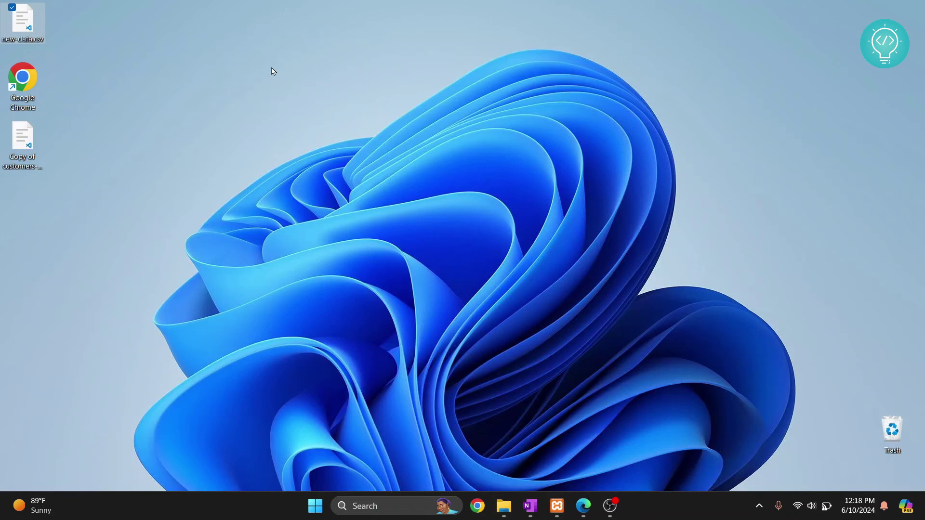
left_click(23, 156)
key("F2")
type("ne")
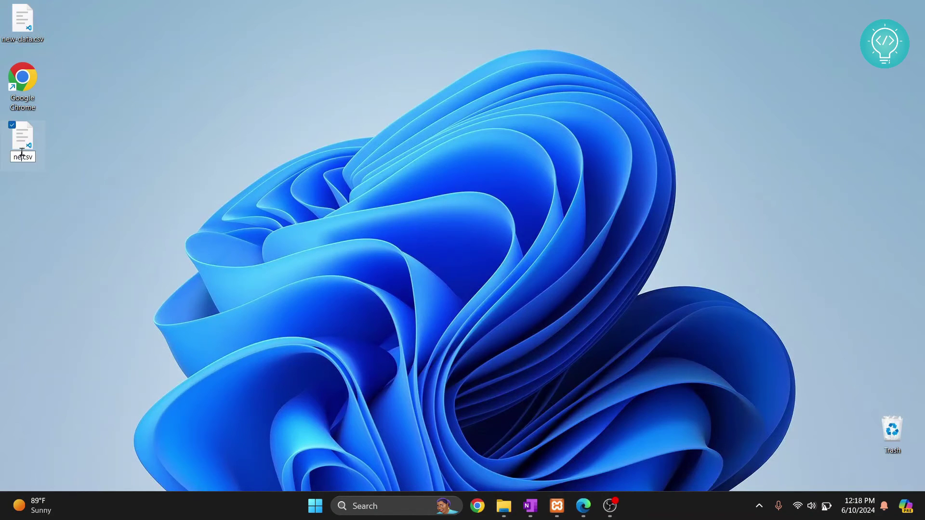
type("w-data-")
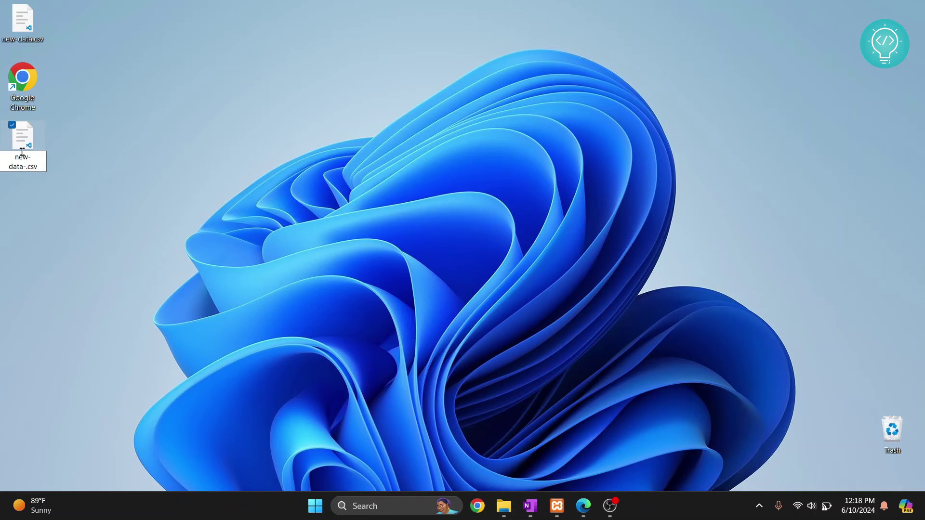
type("cl")
type("olu")
type("mns")
key("Return")
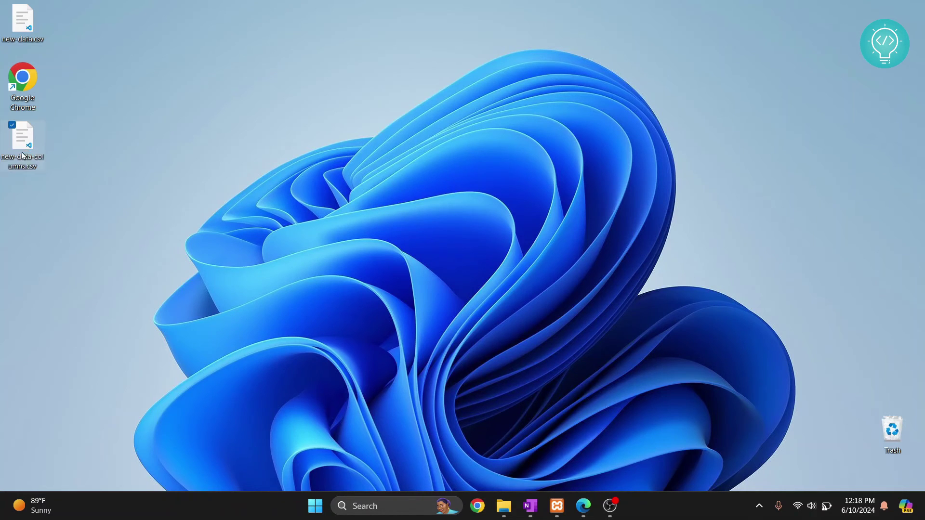
Return to the users import page in phpMyAdmin and choose new-data-columns.csv as the file to import
key("alt+Tab")
key("alt+Tab")
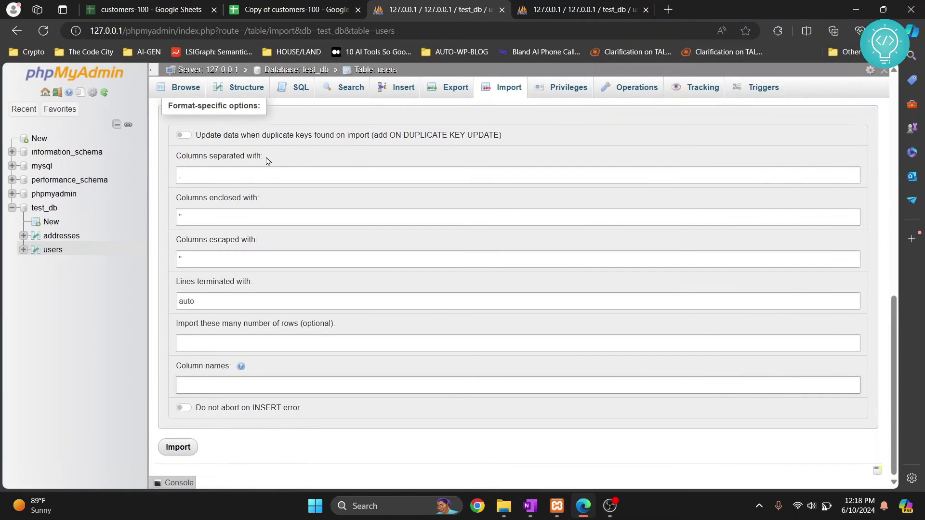
scroll(211, 242, "up", 10)
left_click(210, 242)
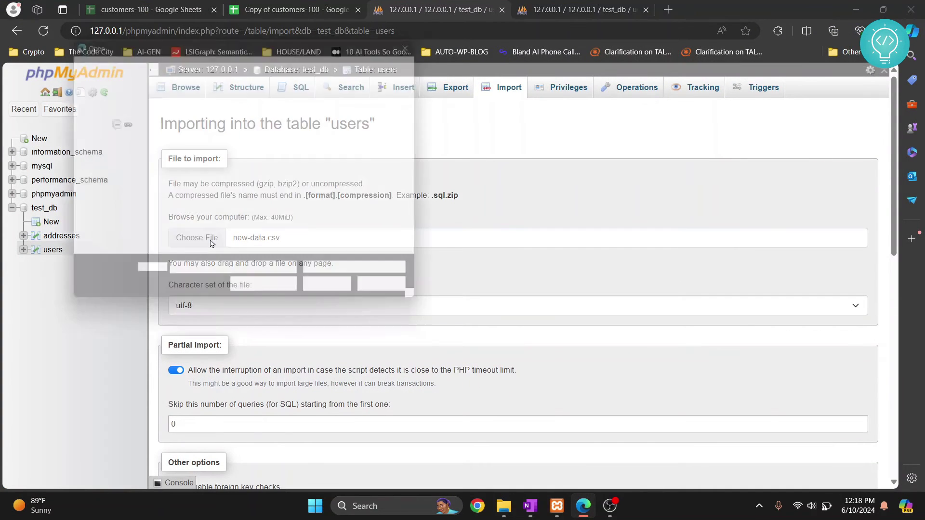
double_click(327, 138)
scroll(292, 261, "down", 10)
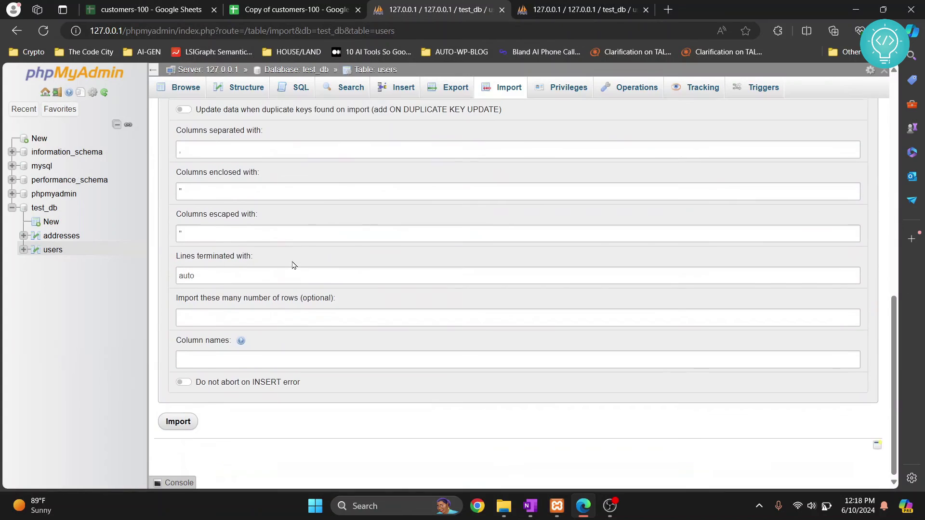
Set the Column names to phone2,first_name,last_name,phone1 and import the file into the users table
scroll(250, 323, "up", 1)
left_click(211, 386)
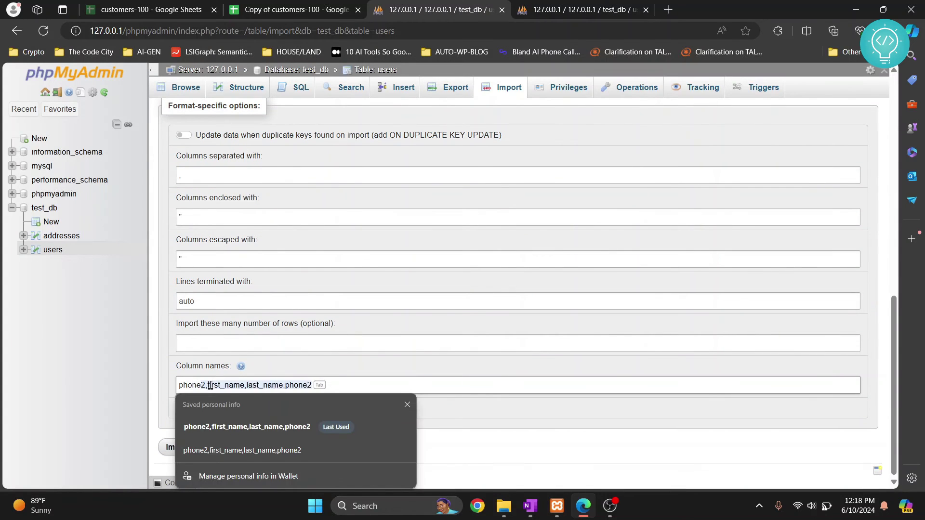
key("Tab")
key("BackSpace")
type("1")
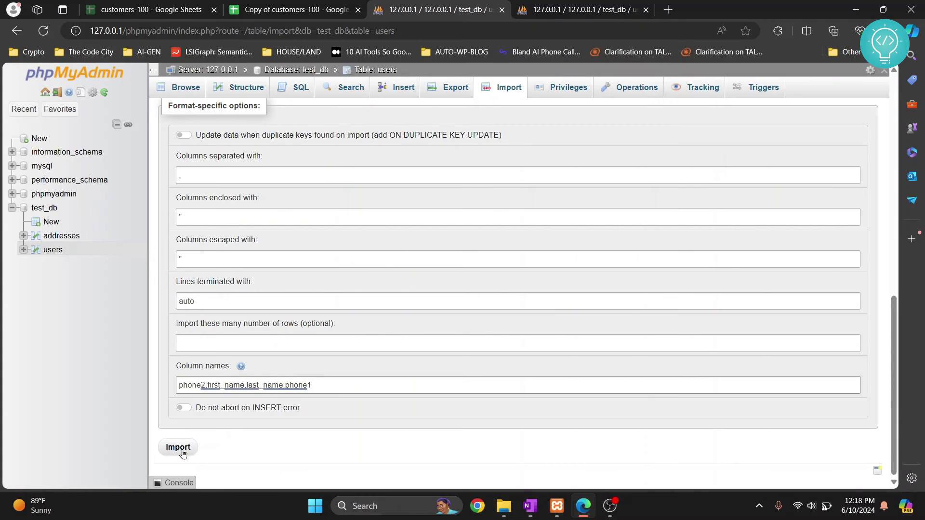
left_click(181, 450)
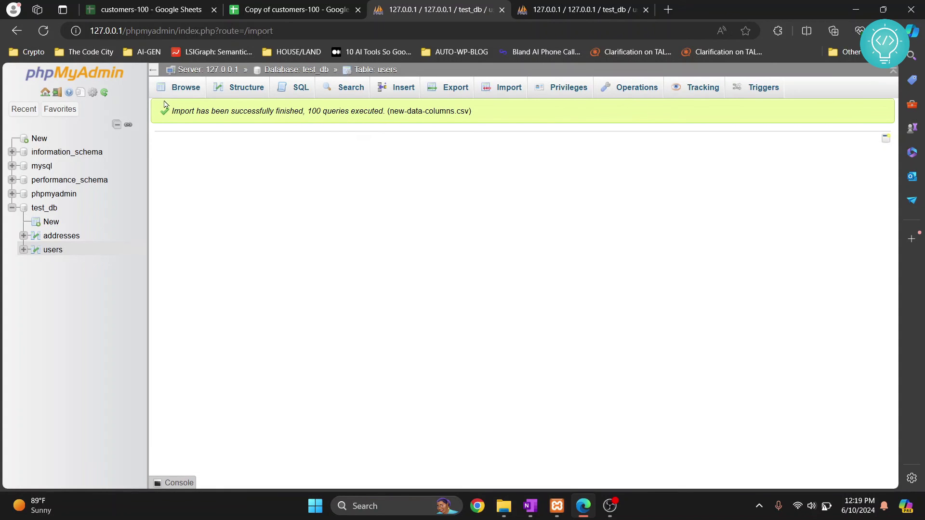
Browse the users table and check the imported rows against the name and phone columns
left_click(55, 251)
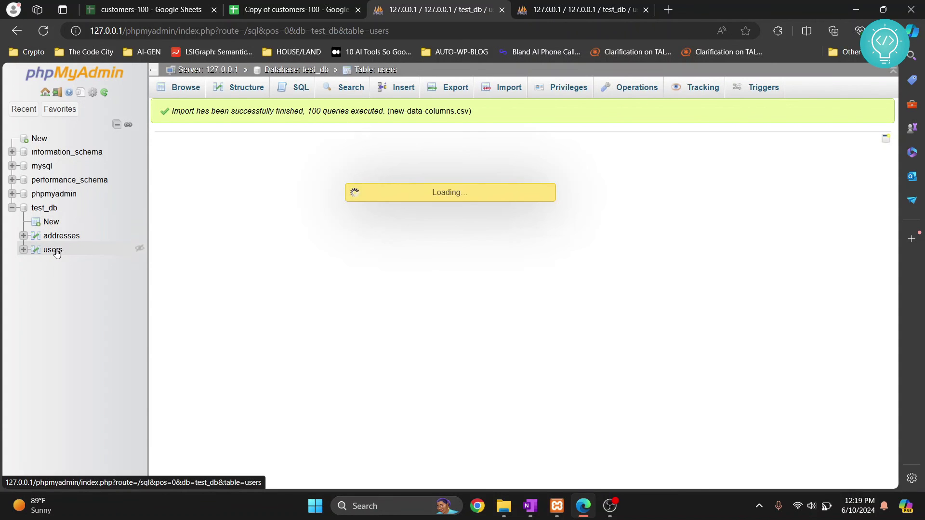
scroll(337, 269, "down", 5)
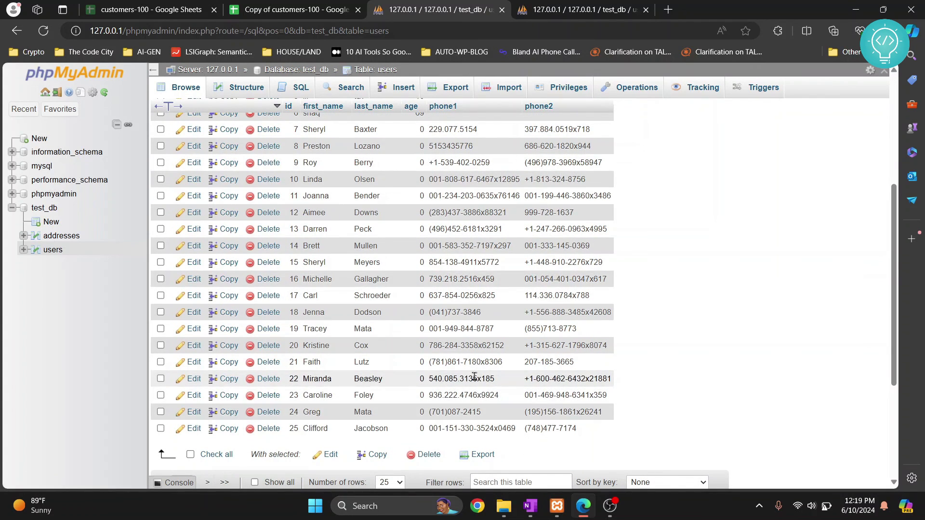
scroll(453, 299, "up", 1)
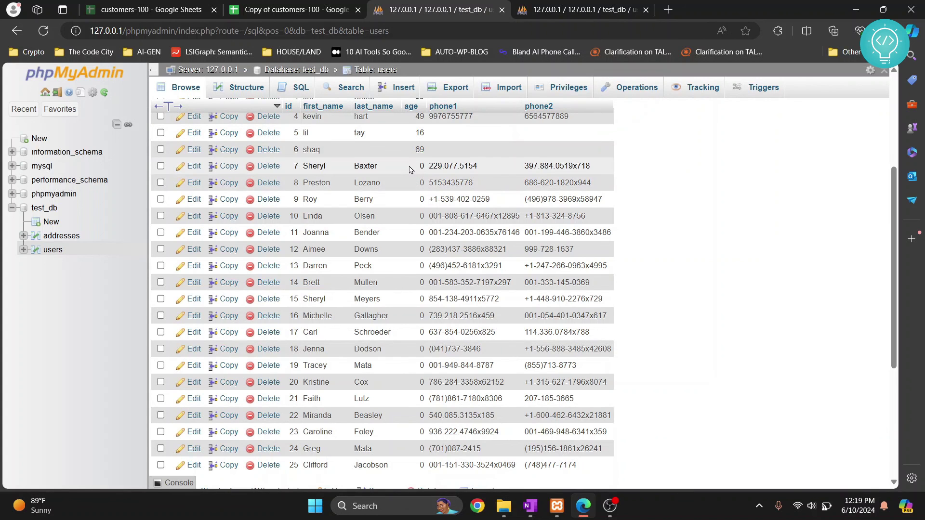
scroll(420, 439, "down", 3)
scroll(420, 443, "up", 7)
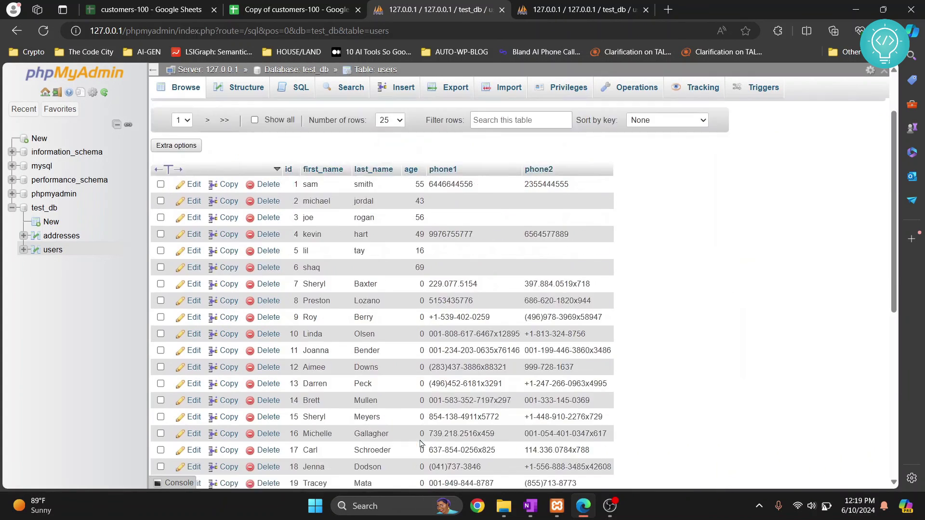